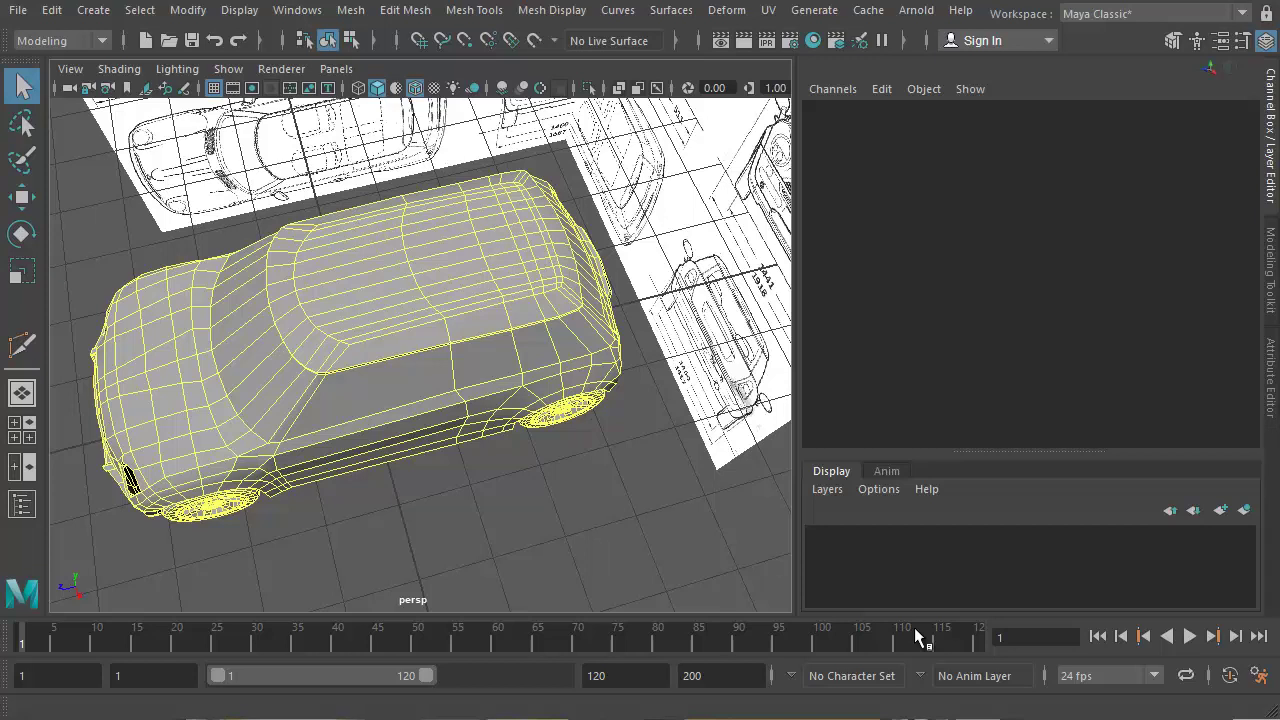
Select the border edges of the open headlight hole in the car body and close it with Fill Hole.
left_click_drag(560, 545, 622, 397, "alt")
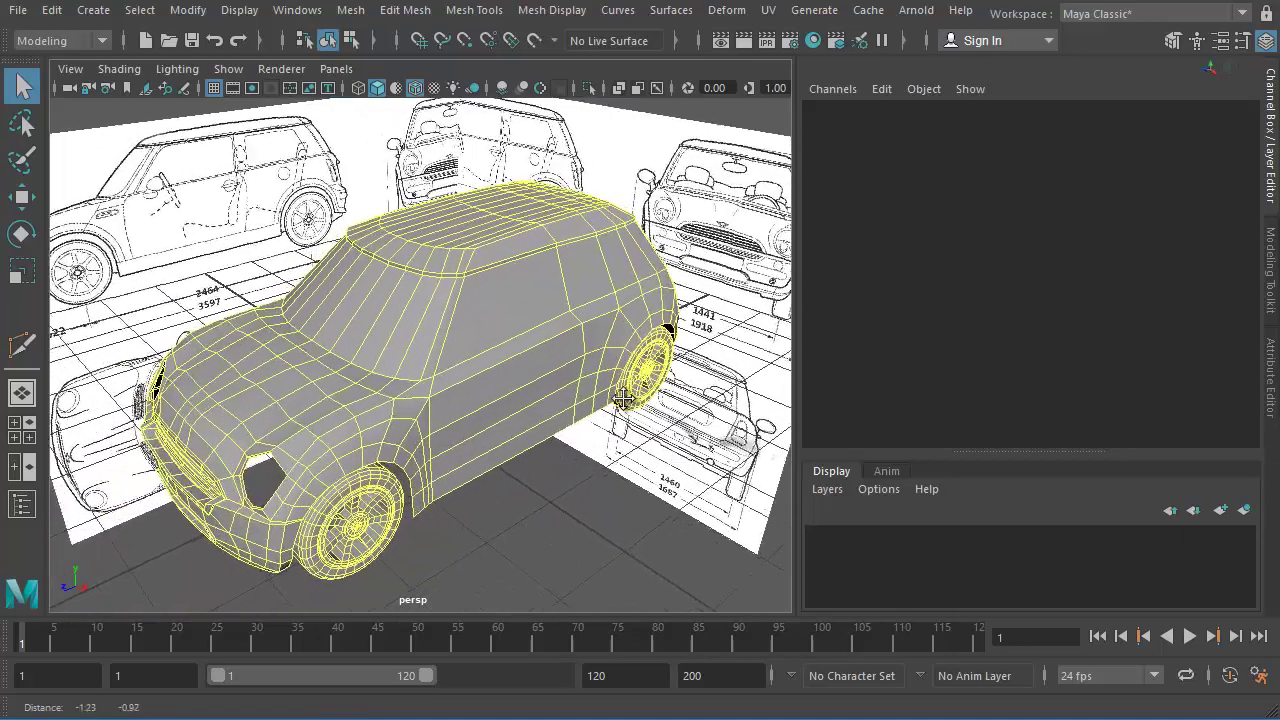
middle_click_drag(622, 398, 625, 397, "alt")
left_click_drag(506, 520, 604, 489, "alt")
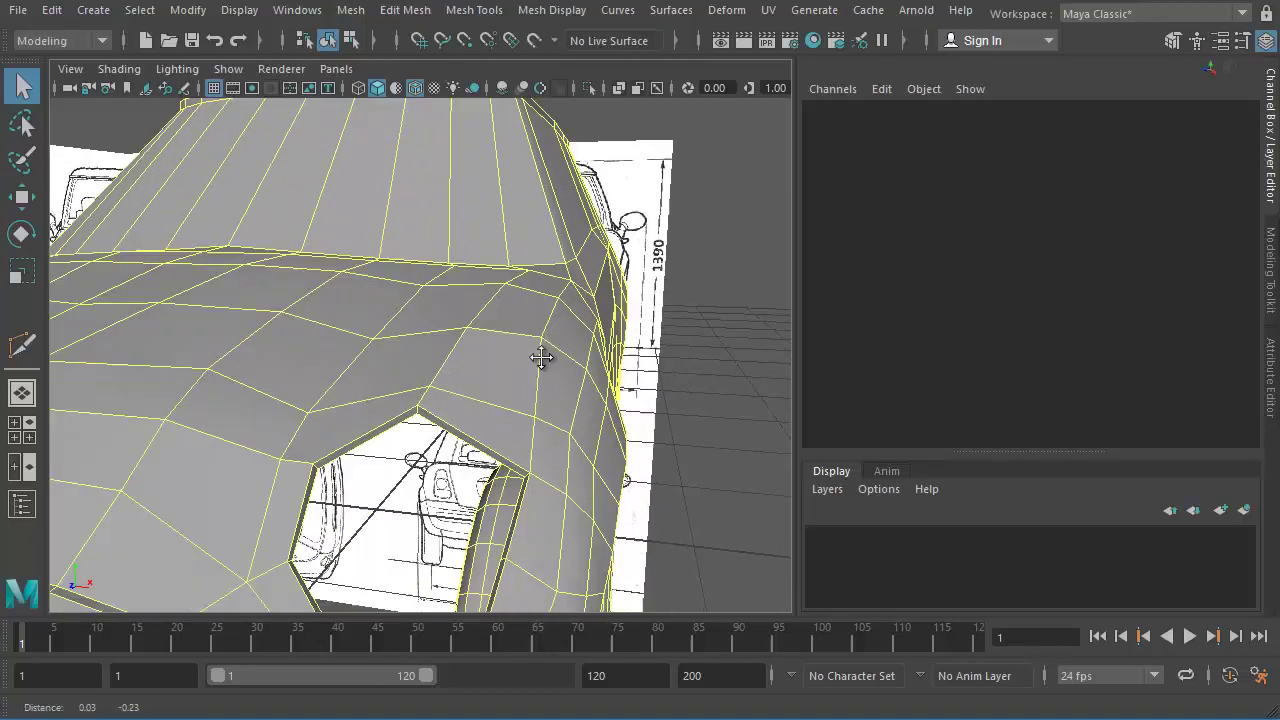
left_click(551, 384)
left_click_drag(551, 384, 626, 237, "alt")
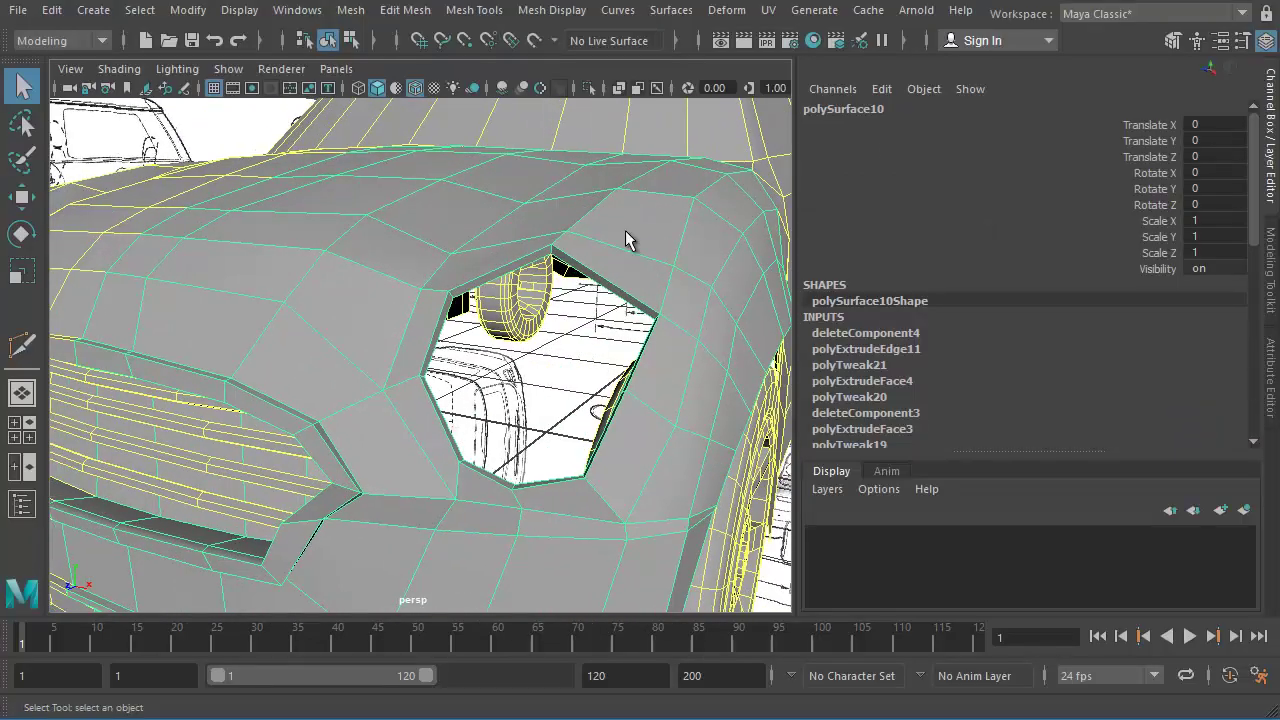
right_click_drag(626, 232, 624, 202)
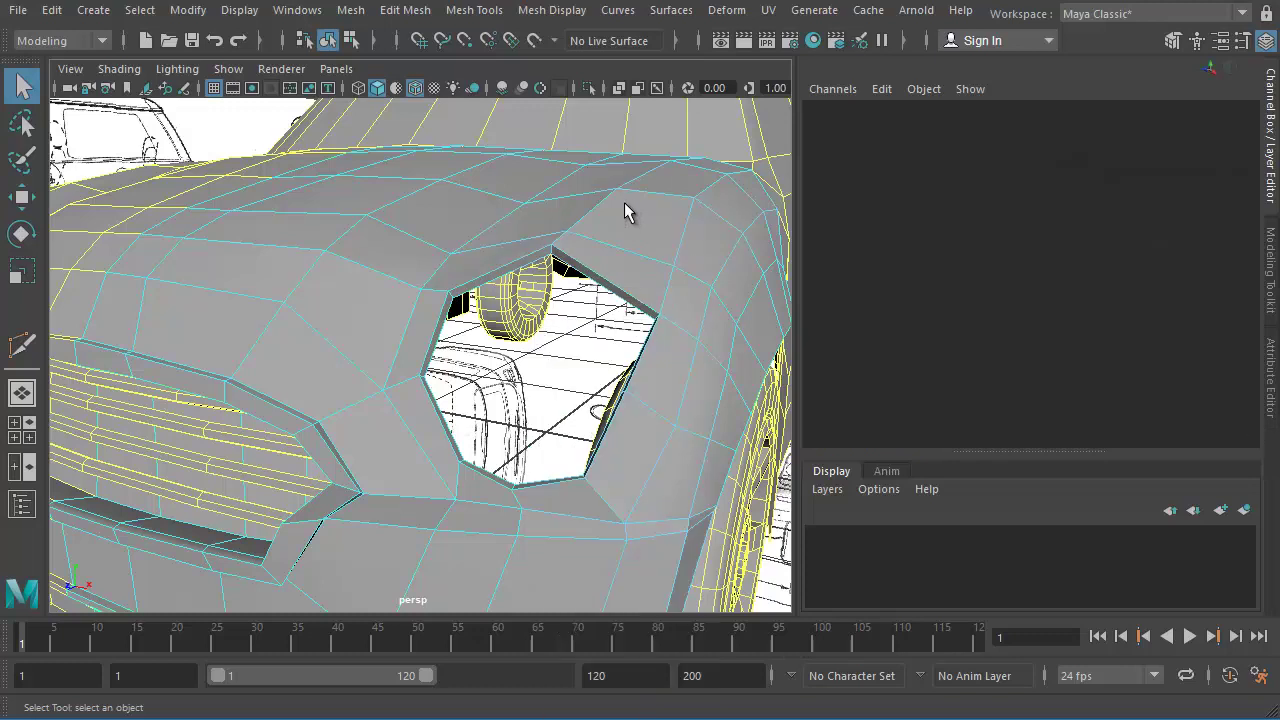
left_click(503, 289)
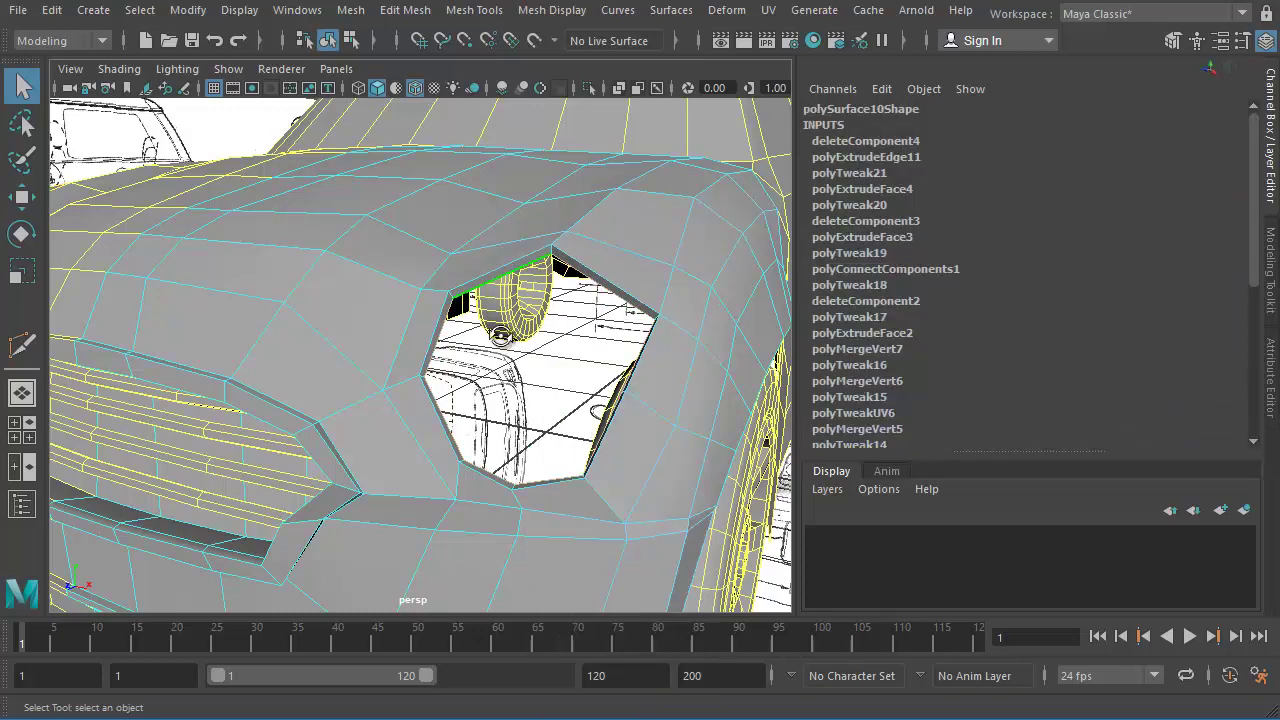
left_click_drag(500, 336, 592, 315, "alt")
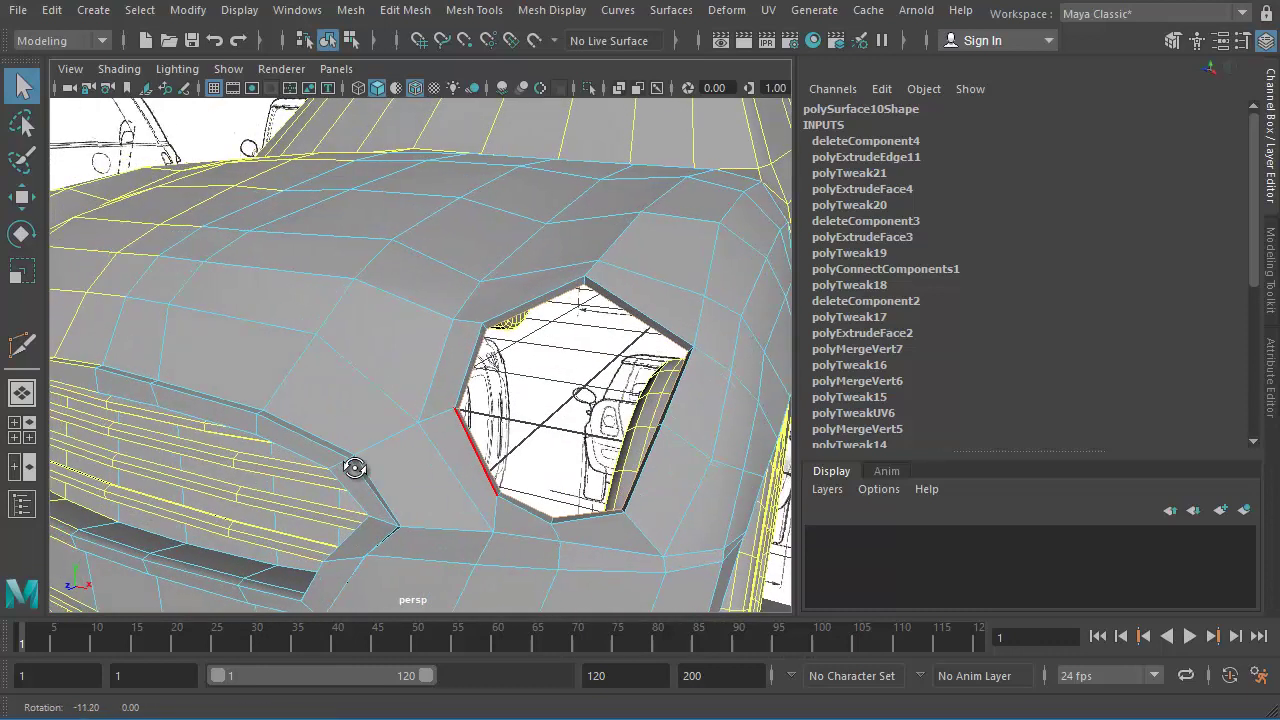
right_click(599, 311, "shift")
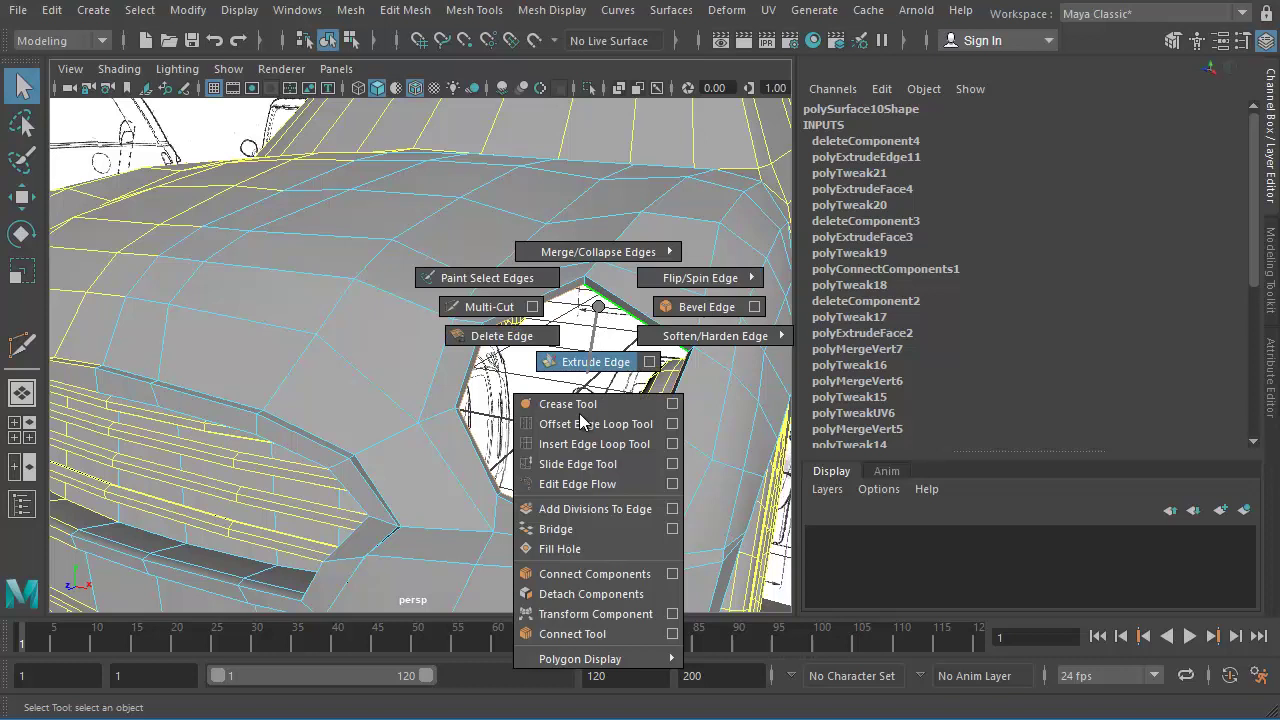
left_click(566, 550)
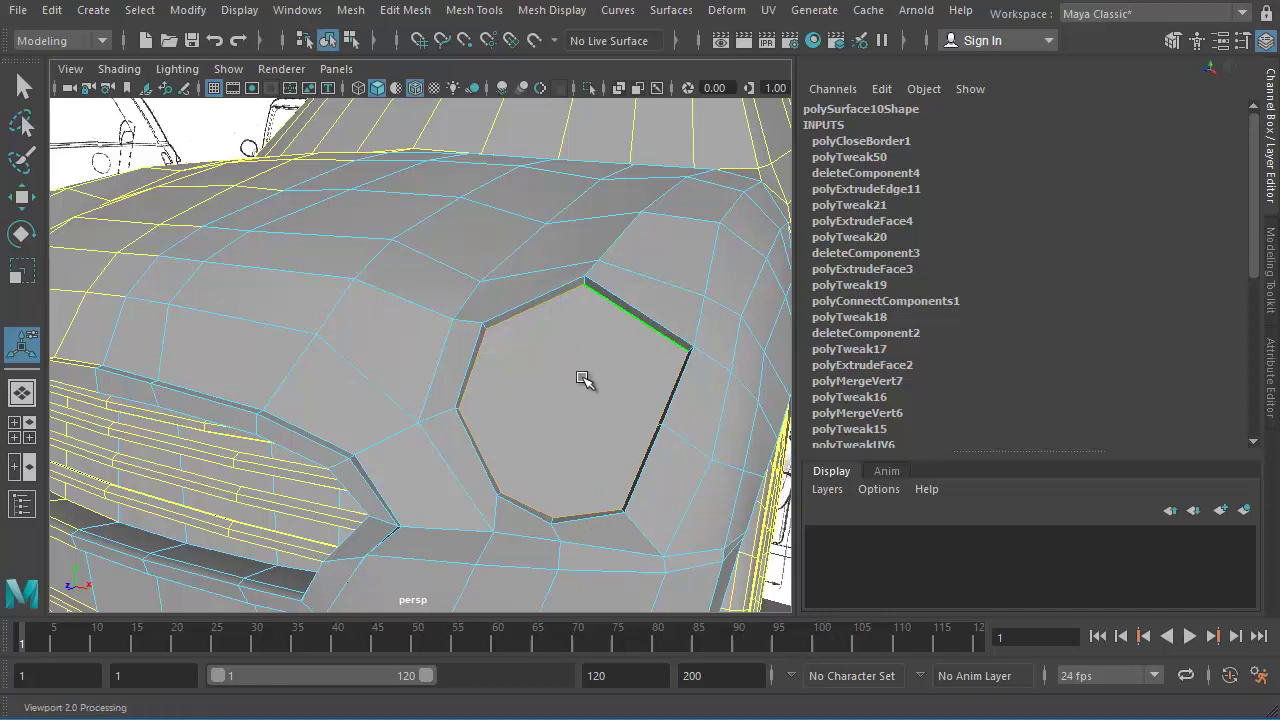
Select the new face that closes the headlight hole and scale it down slightly and uniformly.
right_click_drag(586, 370, 586, 429)
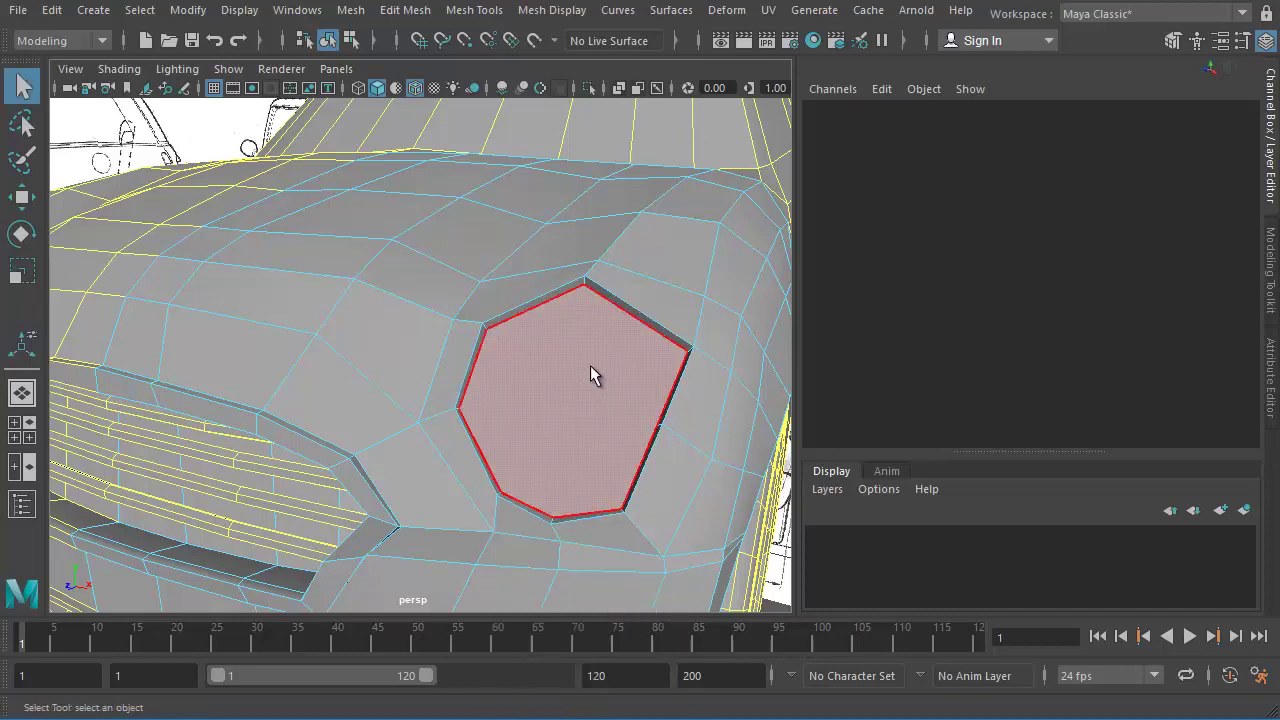
left_click(590, 365)
key("e")
key("r")
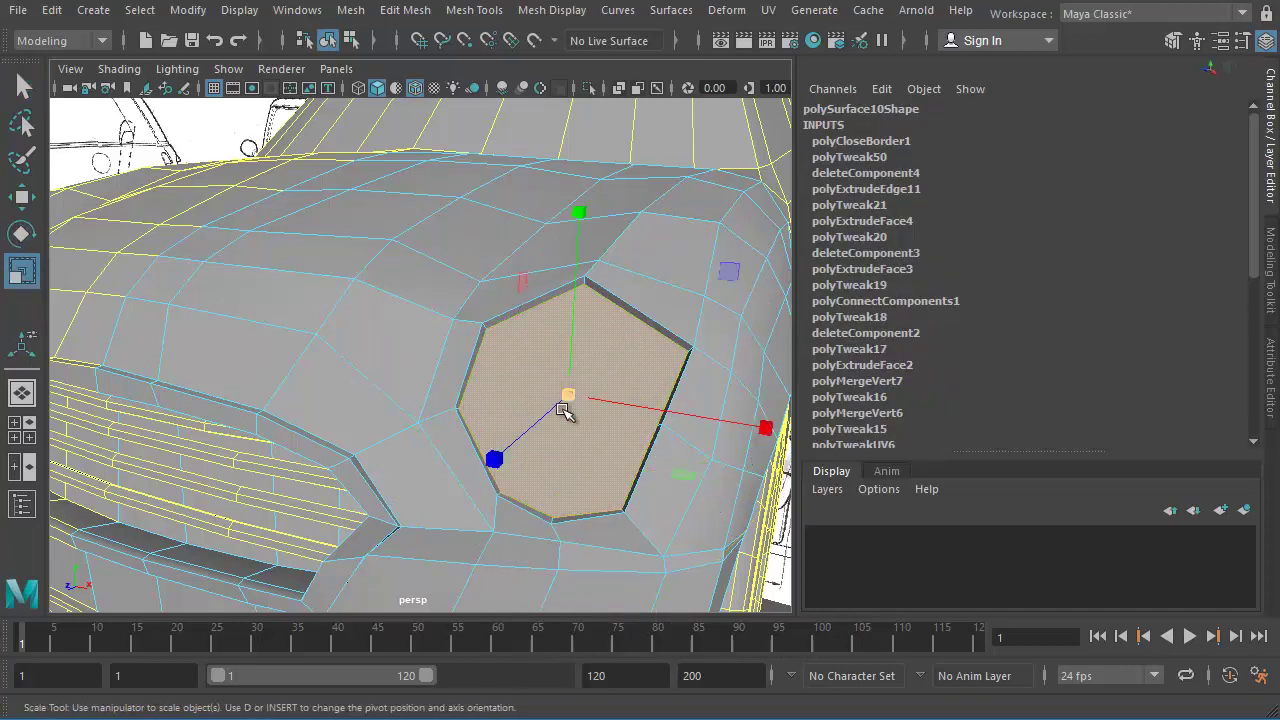
left_click_drag(567, 400, 558, 399)
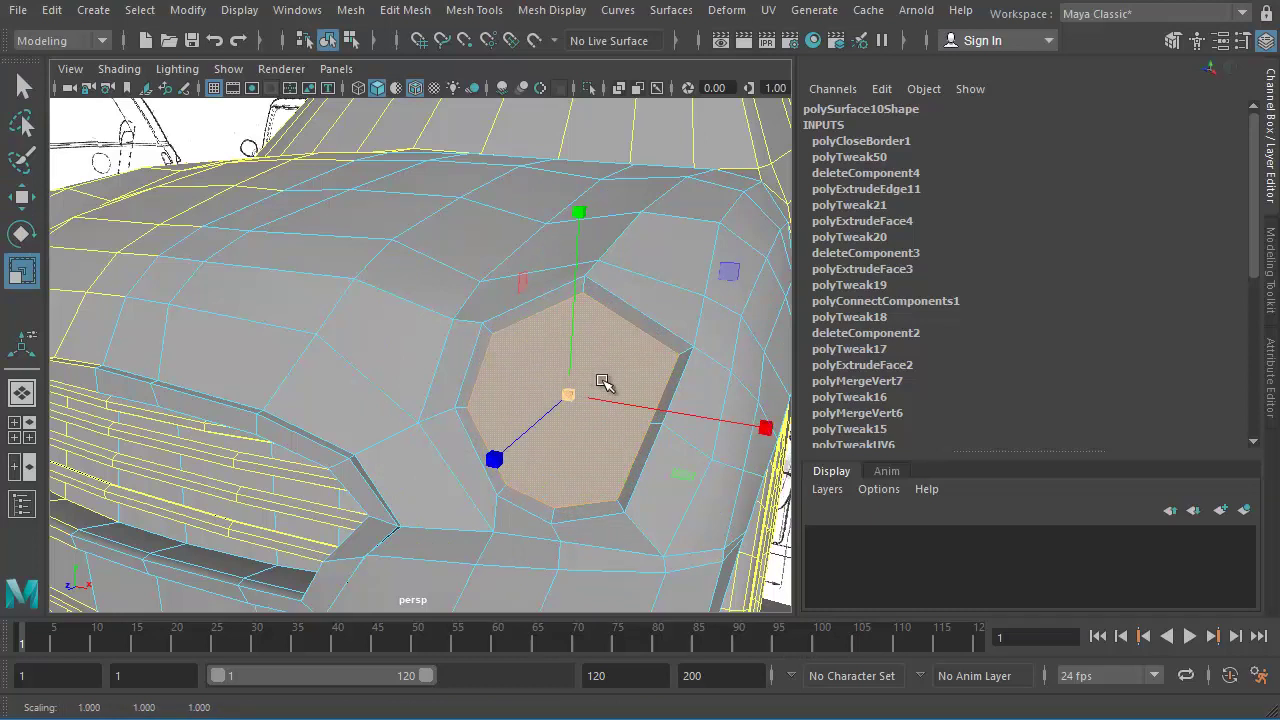
key("F10")
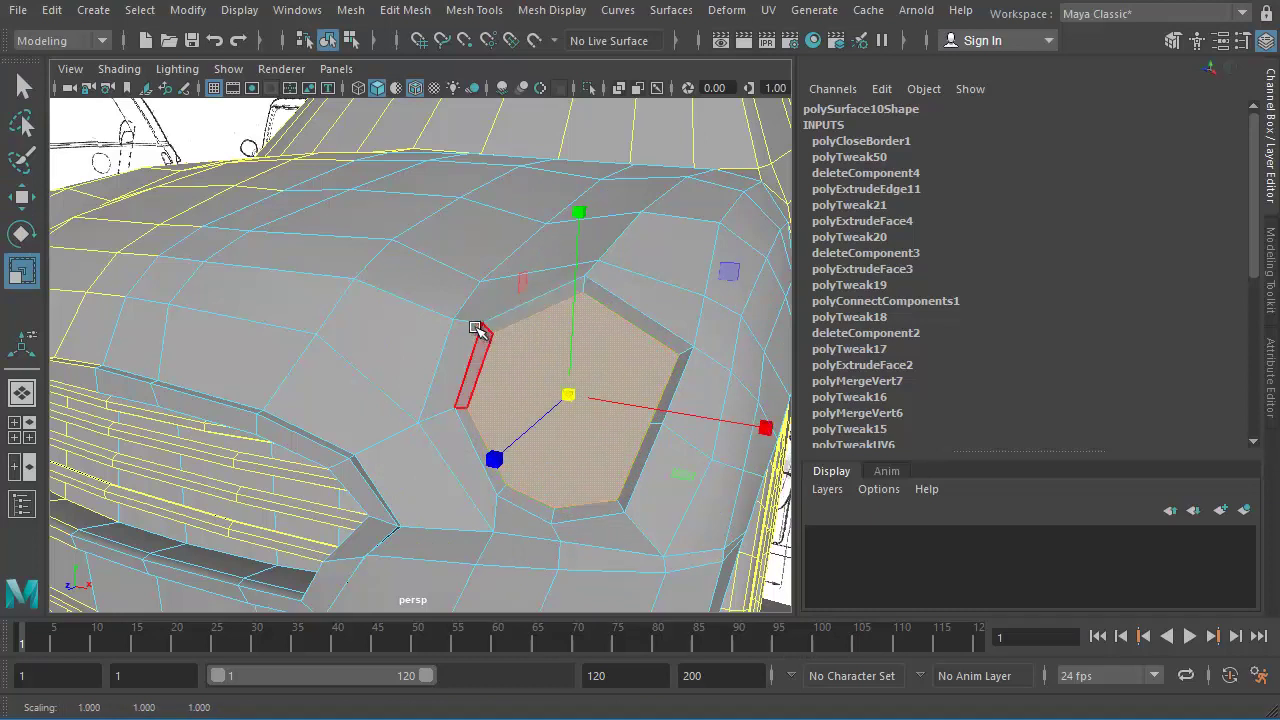
key("w")
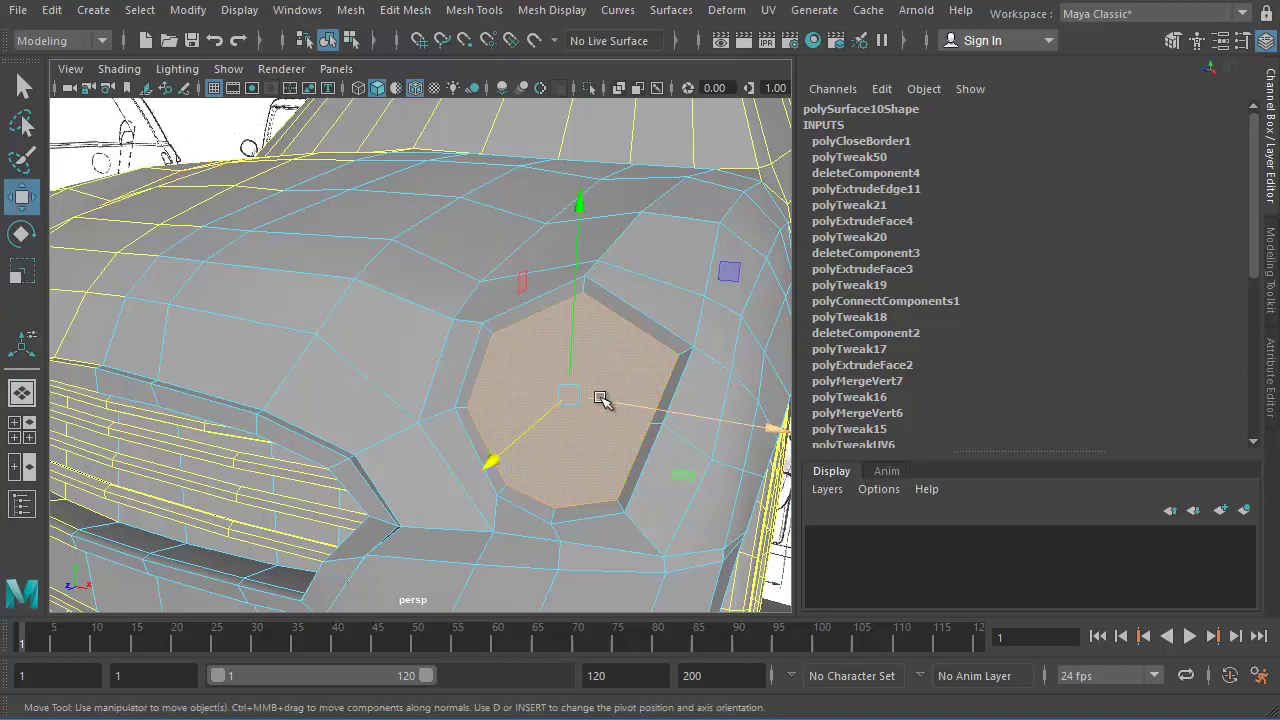
key("e")
left_click_drag(600, 398, 598, 399)
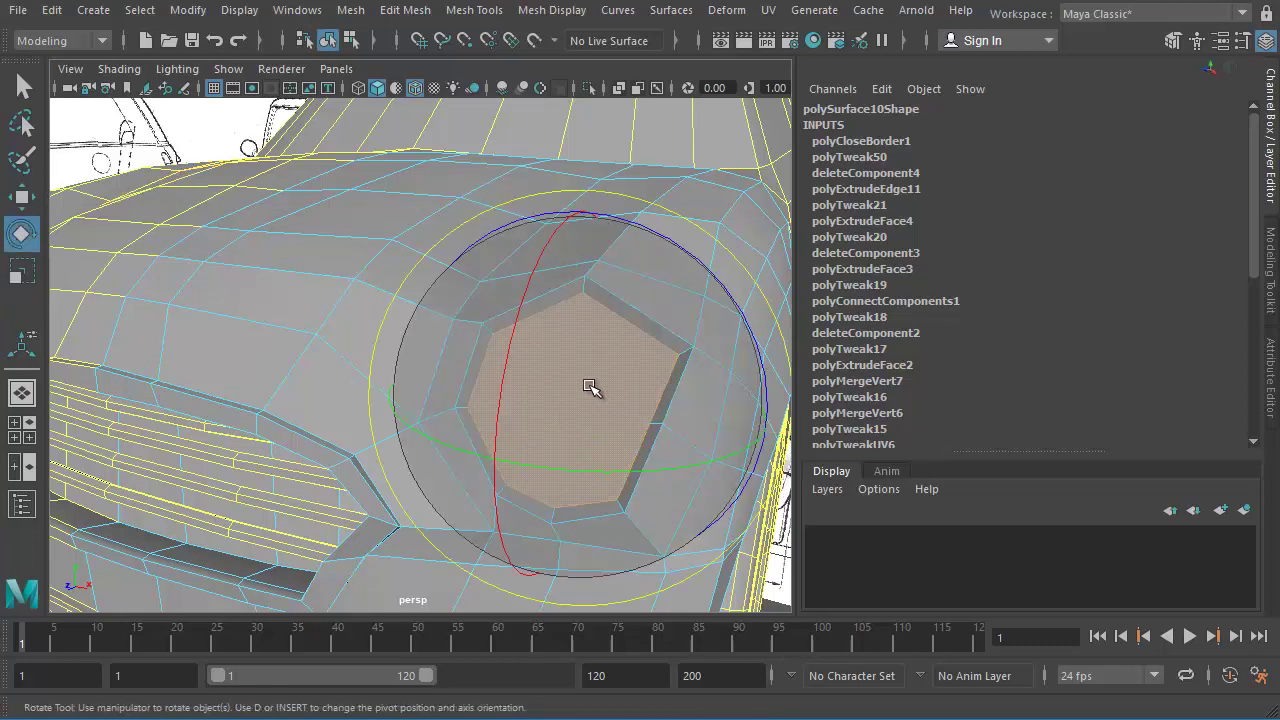
key("r")
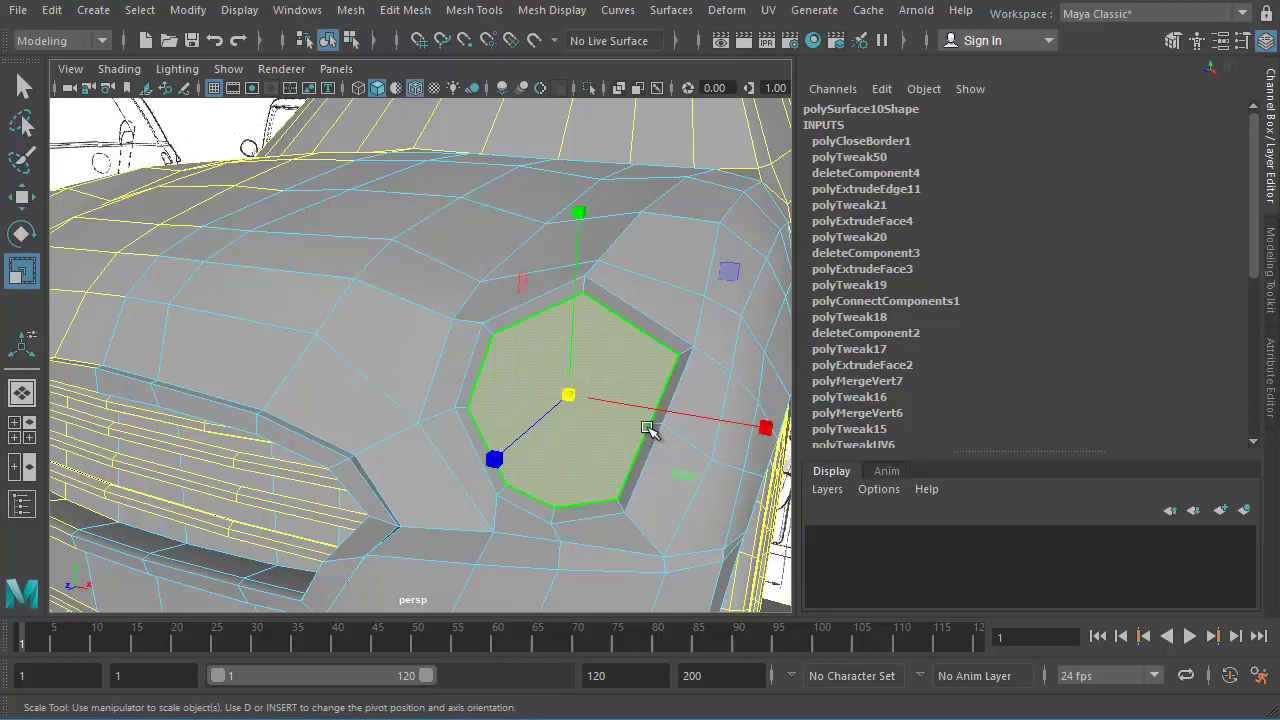
Extrude the headlight face with a Local Translate Z of about 0.0408 and return to object selection.
mouse_move(594, 447)
left_mouse_down("alt")
mouse_move(532, 449)
mouse_move(592, 456)
left_mouse_up("alt")
right_click_drag(690, 467, 691, 467, "alt")
scroll(691, 467, "up", 2)
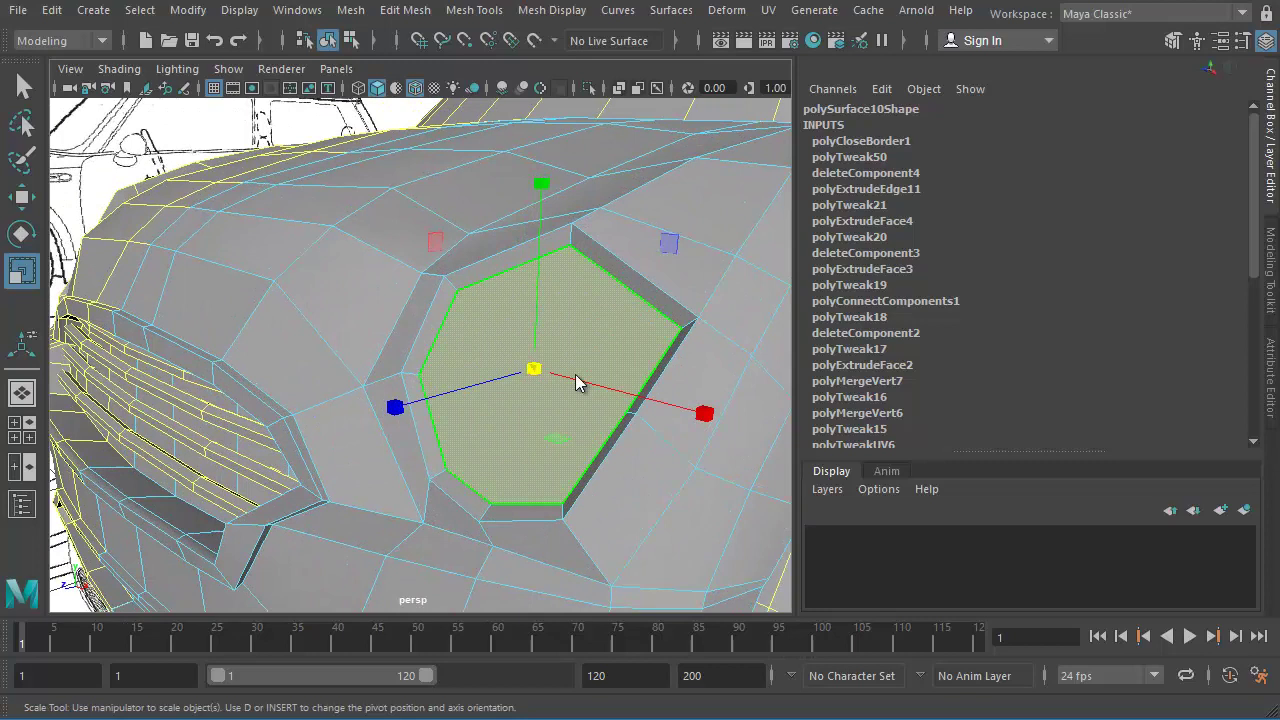
right_click_drag(579, 333, 572, 398, "shift")
left_click_drag(500, 347, 524, 368)
right_click_drag(629, 354, 546, 357, "alt")
left_click_drag(546, 357, 536, 347, "alt")
right_click_drag(536, 347, 512, 470)
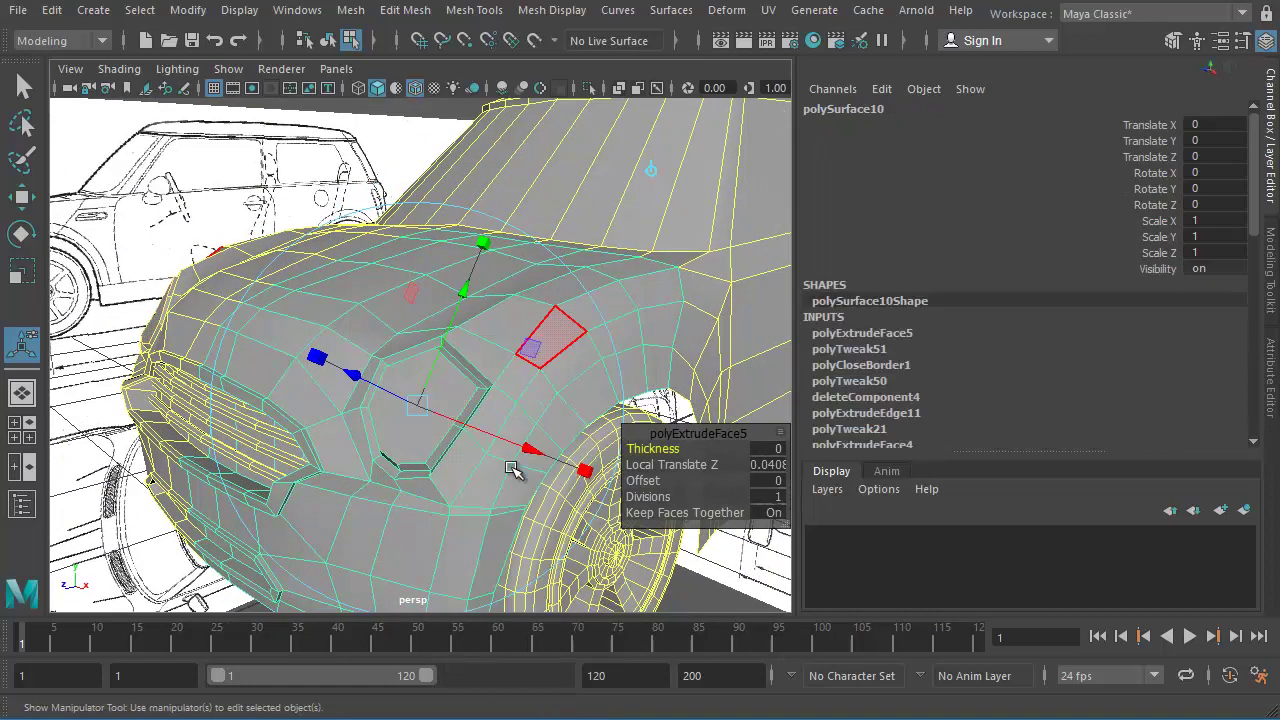
Select the outer edge loop of the headlight rim and scale it uniformly.
left_click_drag(440, 359, 456, 347, "alt")
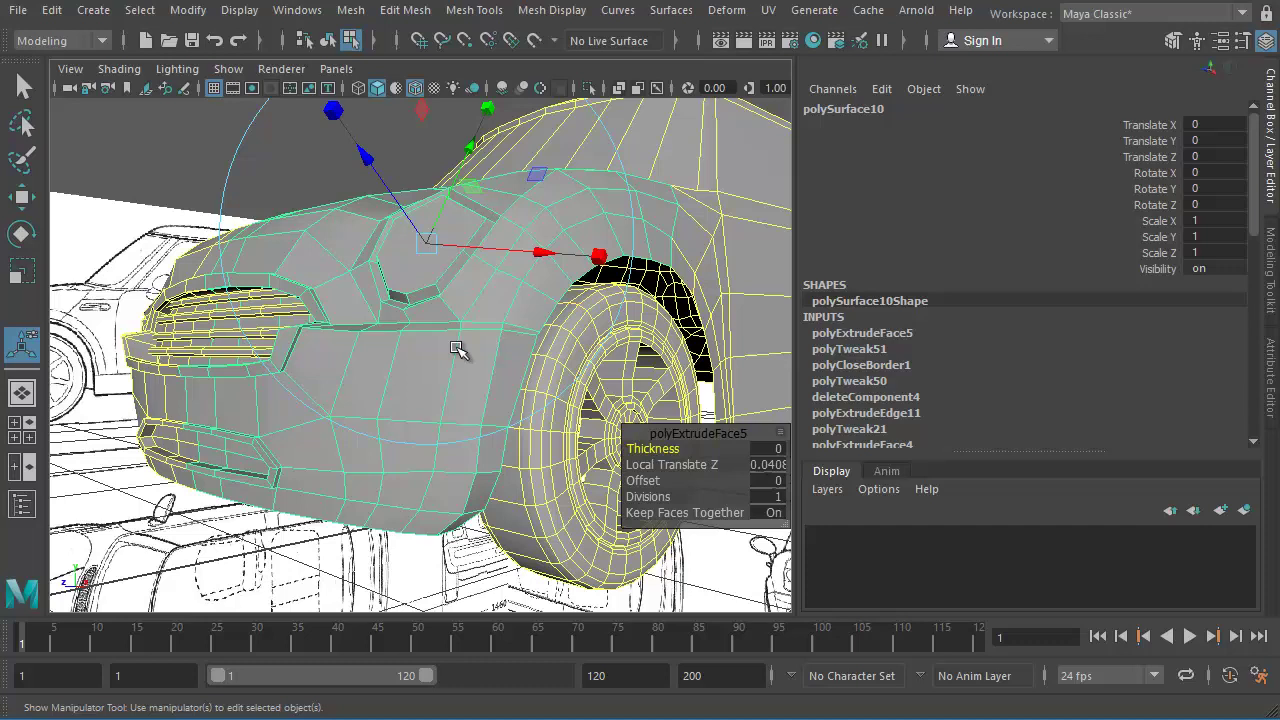
right_click_drag(434, 340, 455, 338, "alt")
middle_click_drag(455, 338, 474, 406, "alt")
right_click_drag(474, 406, 517, 420, "alt")
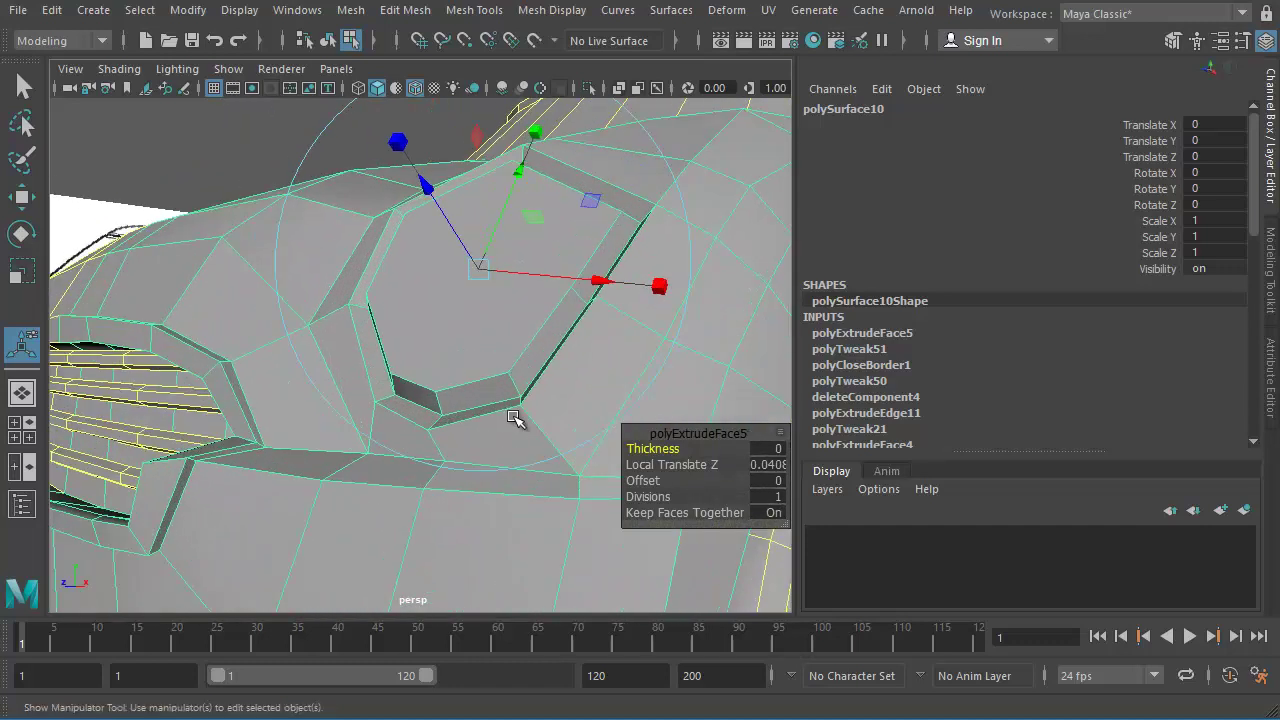
left_click_drag(517, 420, 551, 461, "alt")
middle_click_drag(551, 461, 466, 400, "alt")
left_click_drag(466, 400, 374, 377, "alt")
right_click_drag(374, 377, 363, 338)
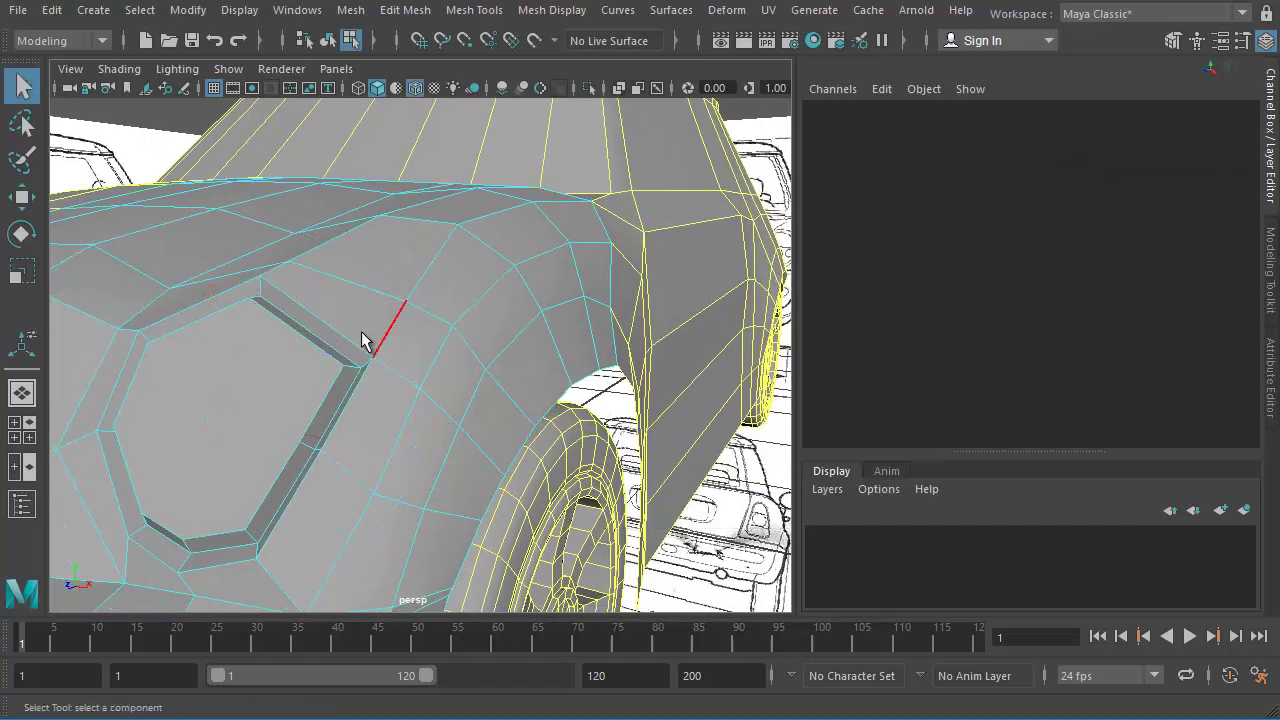
double_click(356, 335)
key("r")
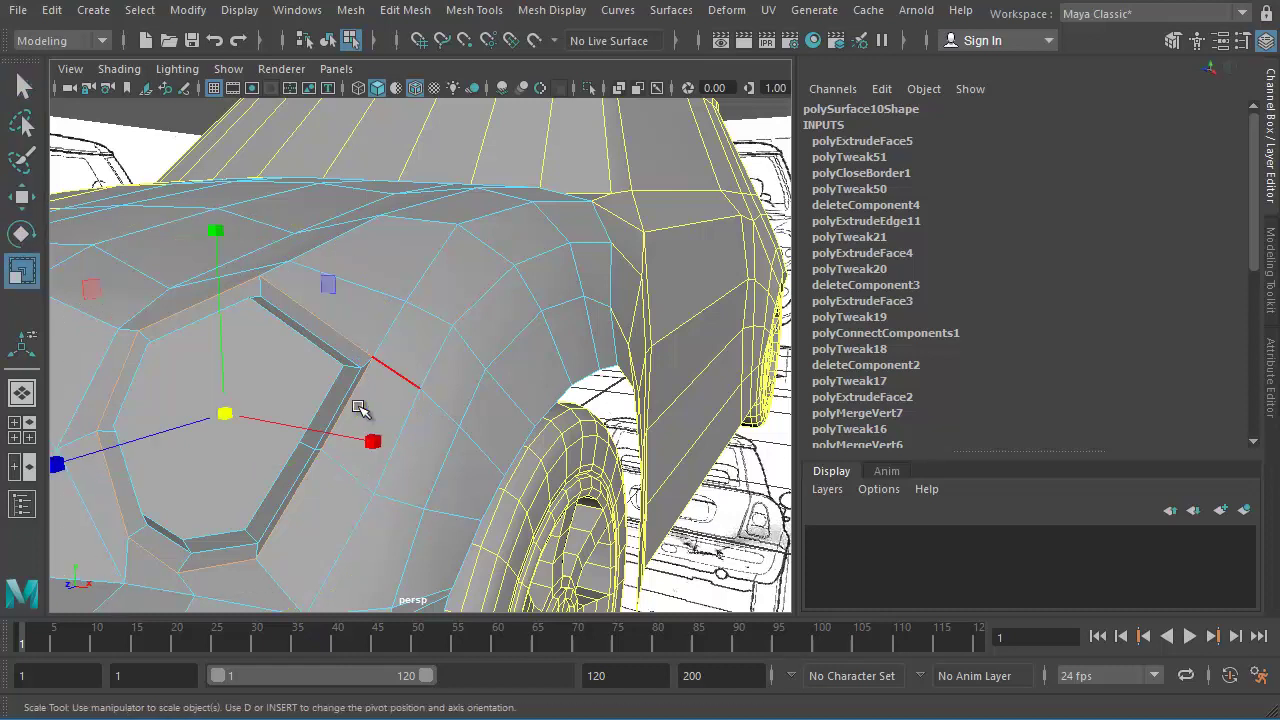
left_click_drag(228, 420, 314, 368)
Insert an edge loop around the headlight rim and scale it slightly to shape the rim.
right_click_drag(333, 340, 232, 345)
left_click_drag(322, 335, 322, 335)
key("e")
key("r")
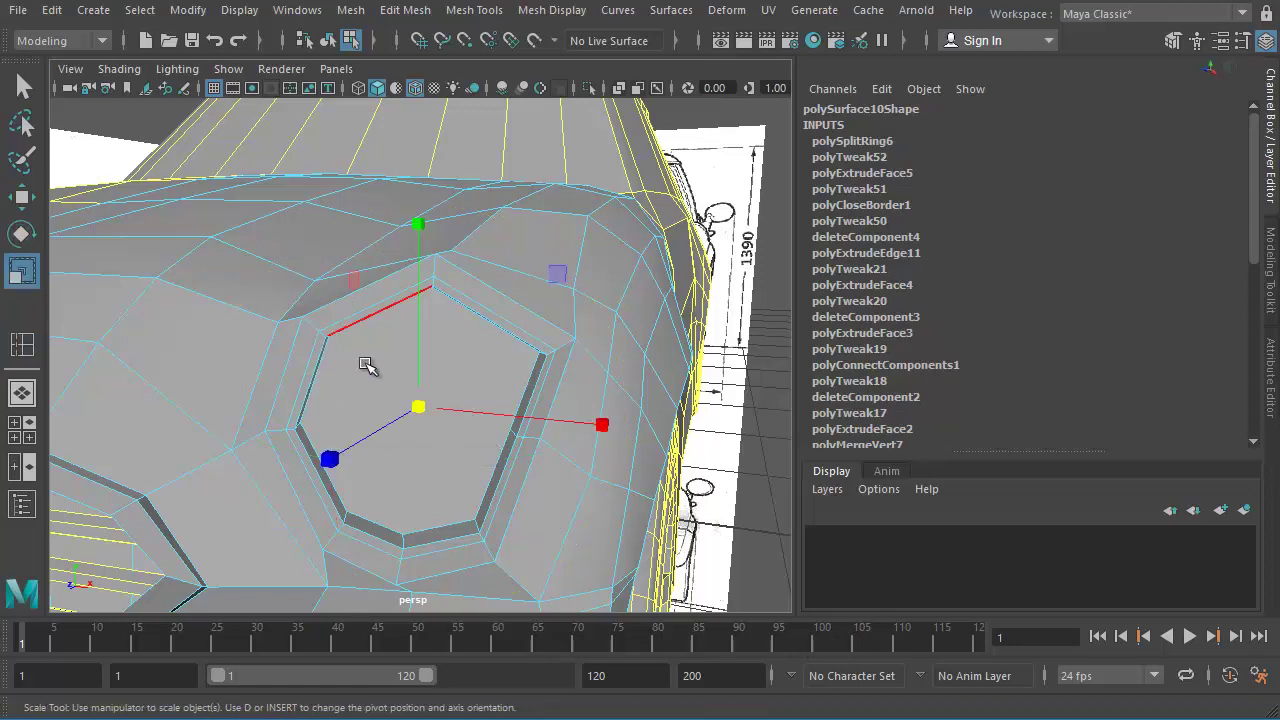
left_click_drag(421, 405, 416, 407)
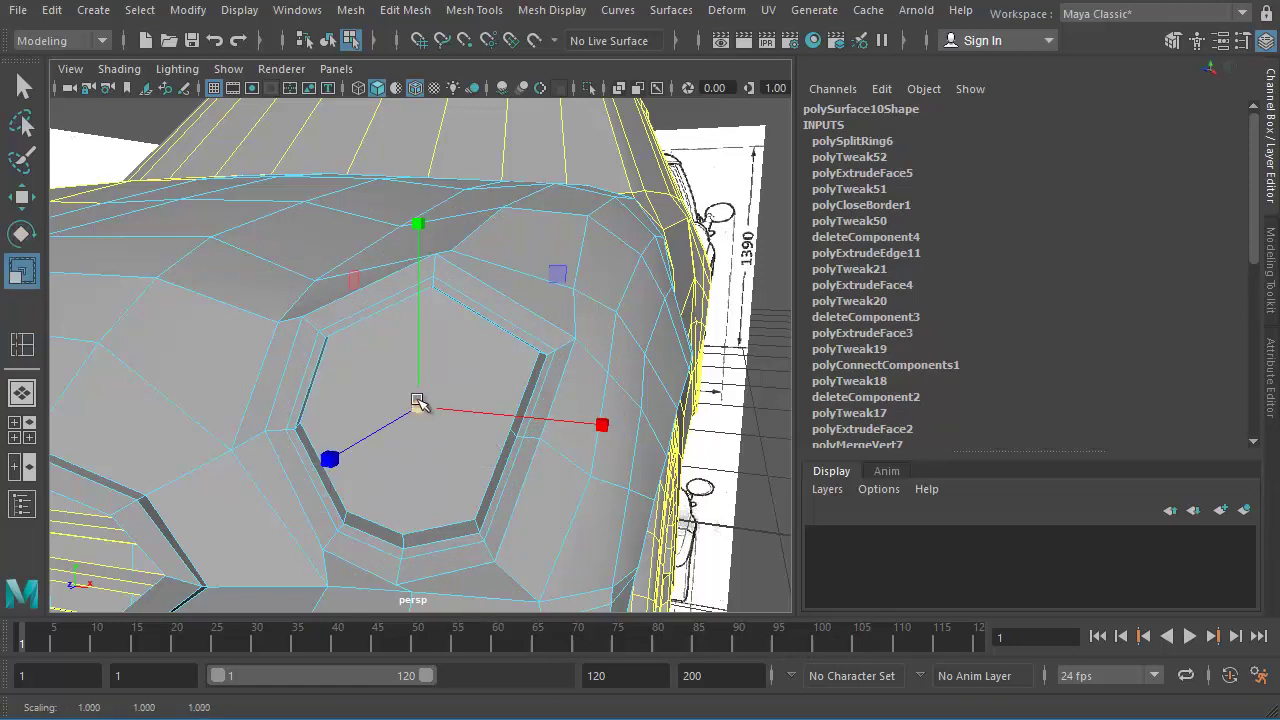
Move the headlight rim's selected edge loop along the depth and vertical axes to adjust the recess.
key("w")
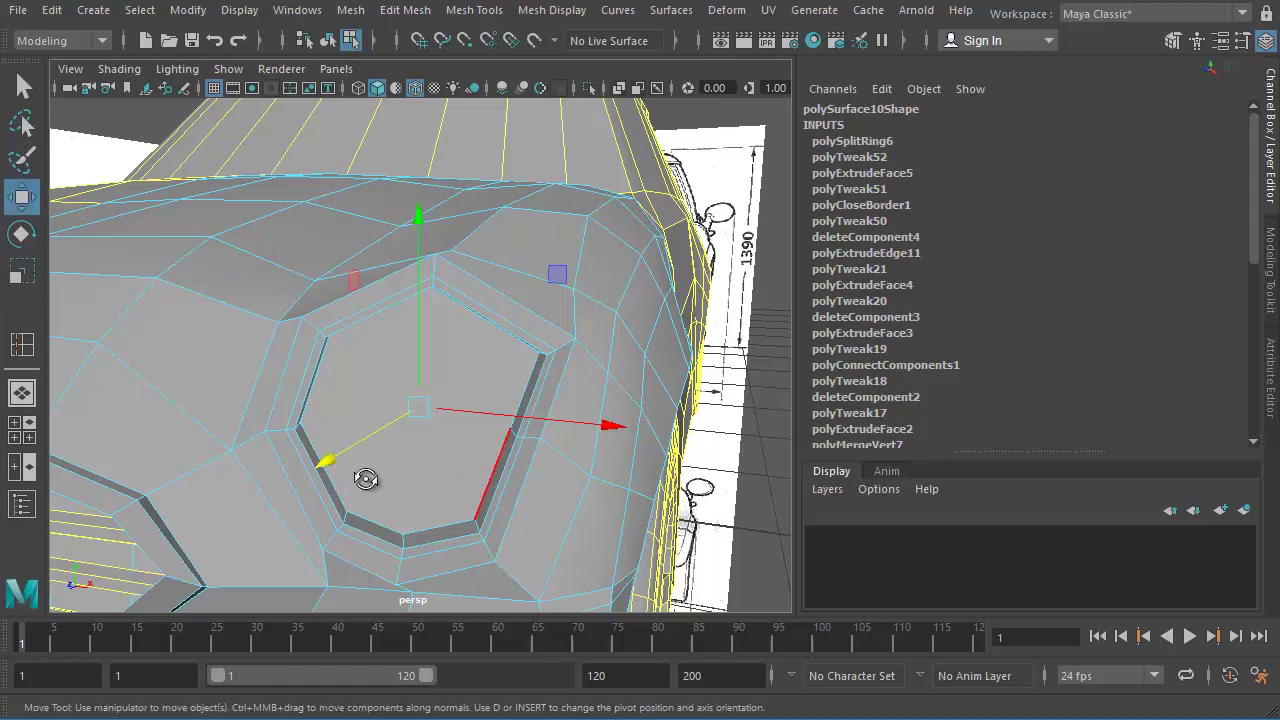
left_click_drag(366, 479, 362, 393, "alt")
left_click_drag(433, 428, 425, 414, "alt")
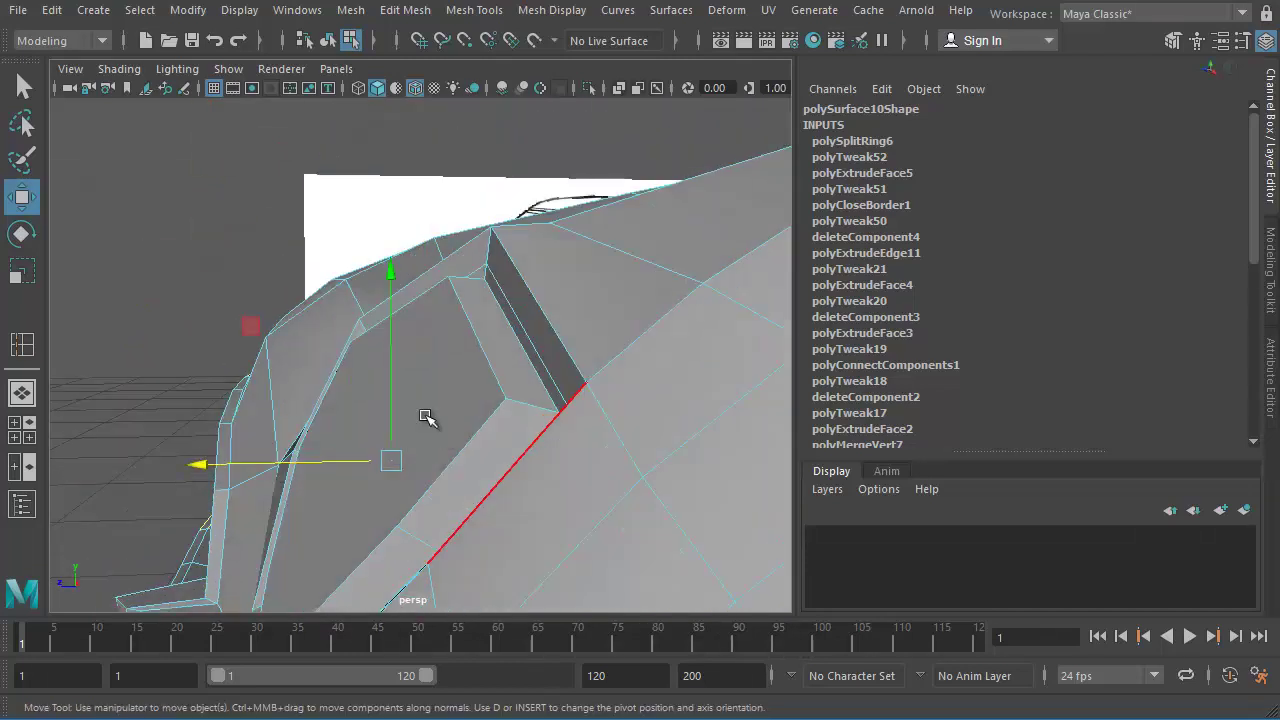
middle_click_drag(464, 380, 500, 308, "alt")
left_click_drag(430, 307, 426, 286)
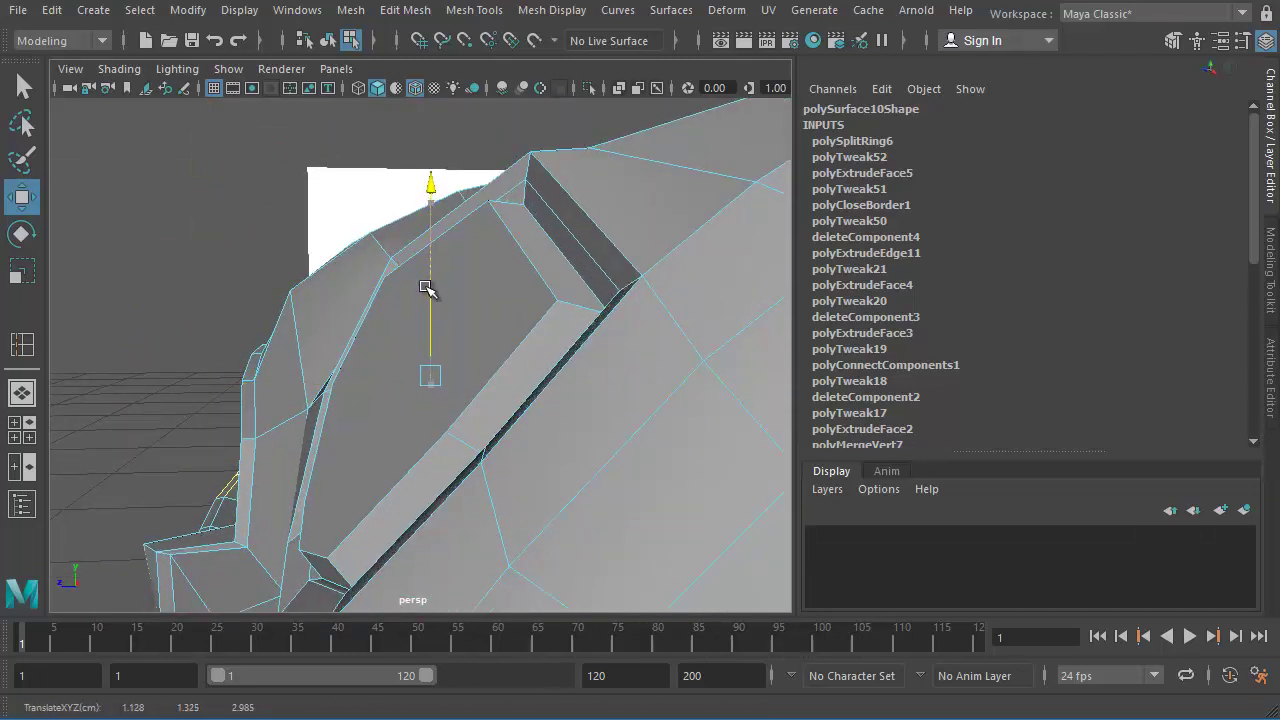
left_click_drag(345, 379, 556, 474)
Select the flat face inside the headlight rim and scale it down uniformly.
right_click_drag(632, 420, 506, 434, "alt")
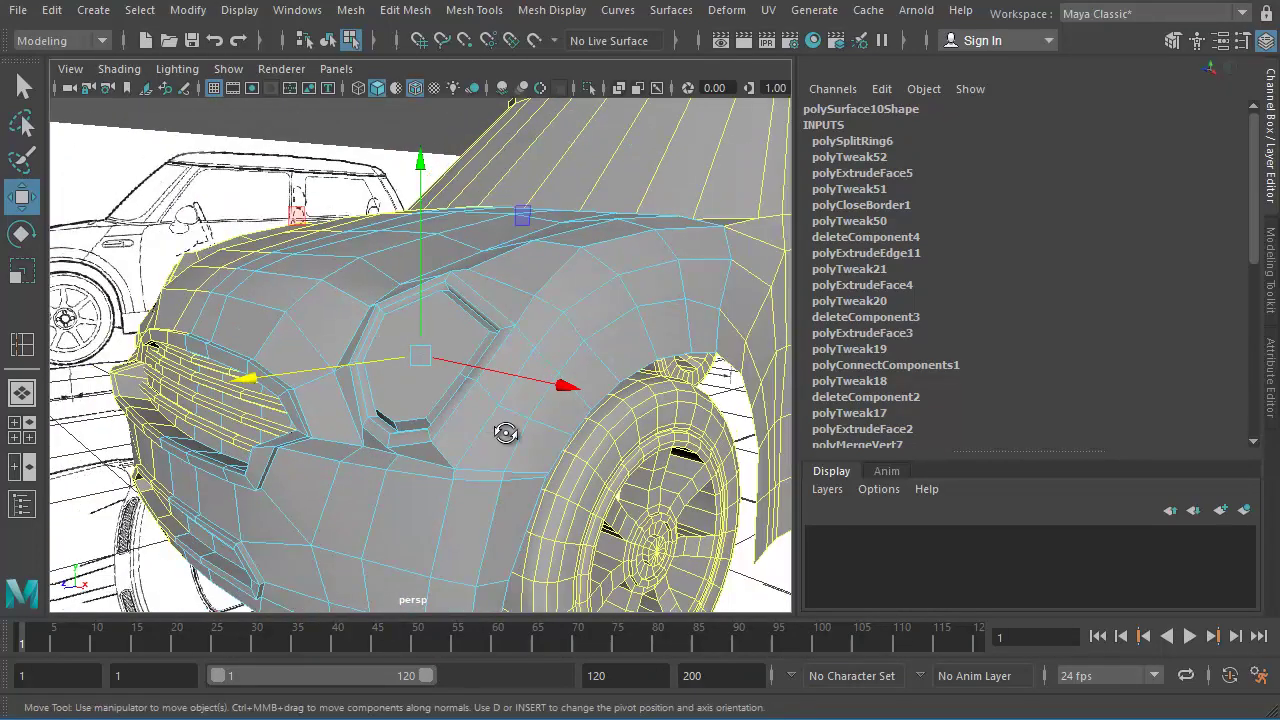
mouse_move(506, 434)
left_mouse_down("alt")
mouse_move(606, 434)
mouse_move(531, 437)
left_mouse_up("alt")
right_click_drag(531, 437, 545, 436, "alt")
middle_click_drag(538, 435, 584, 457, "alt")
left_click_drag(585, 456, 526, 350, "alt")
right_click(526, 350)
left_click(503, 406)
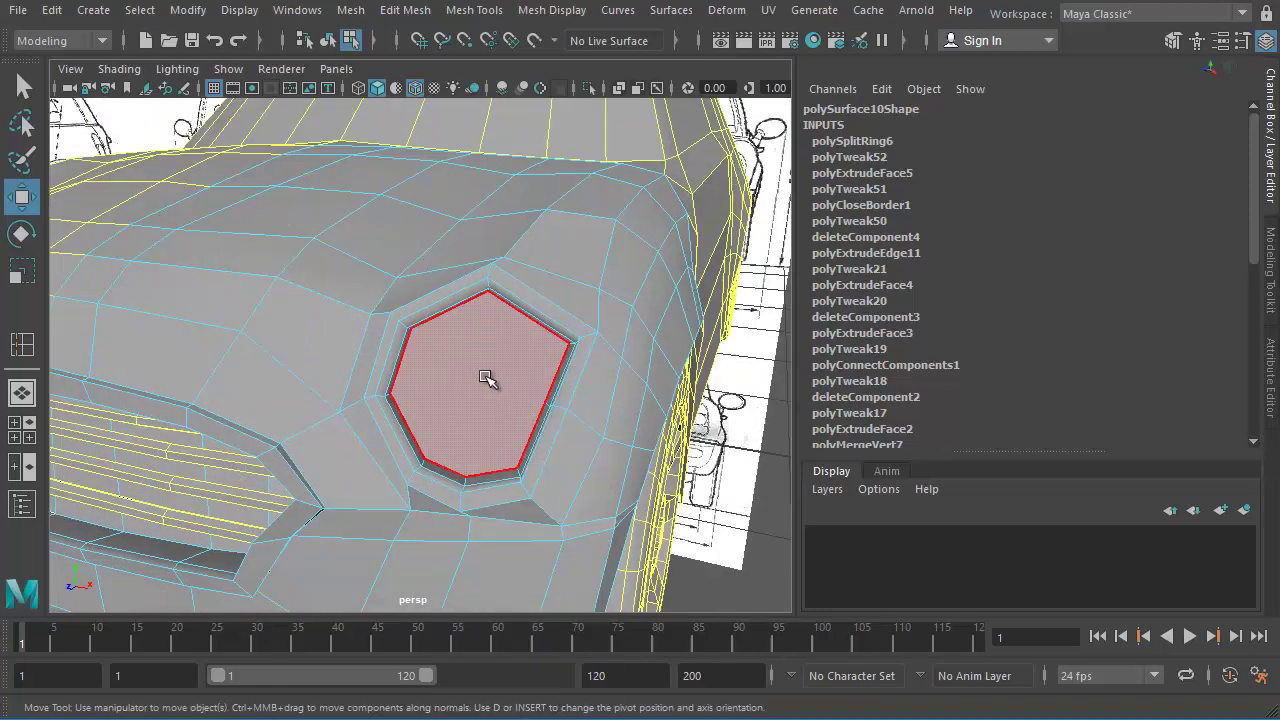
left_click(486, 378)
key("e")
key("r")
left_click_drag(477, 380, 443, 388)
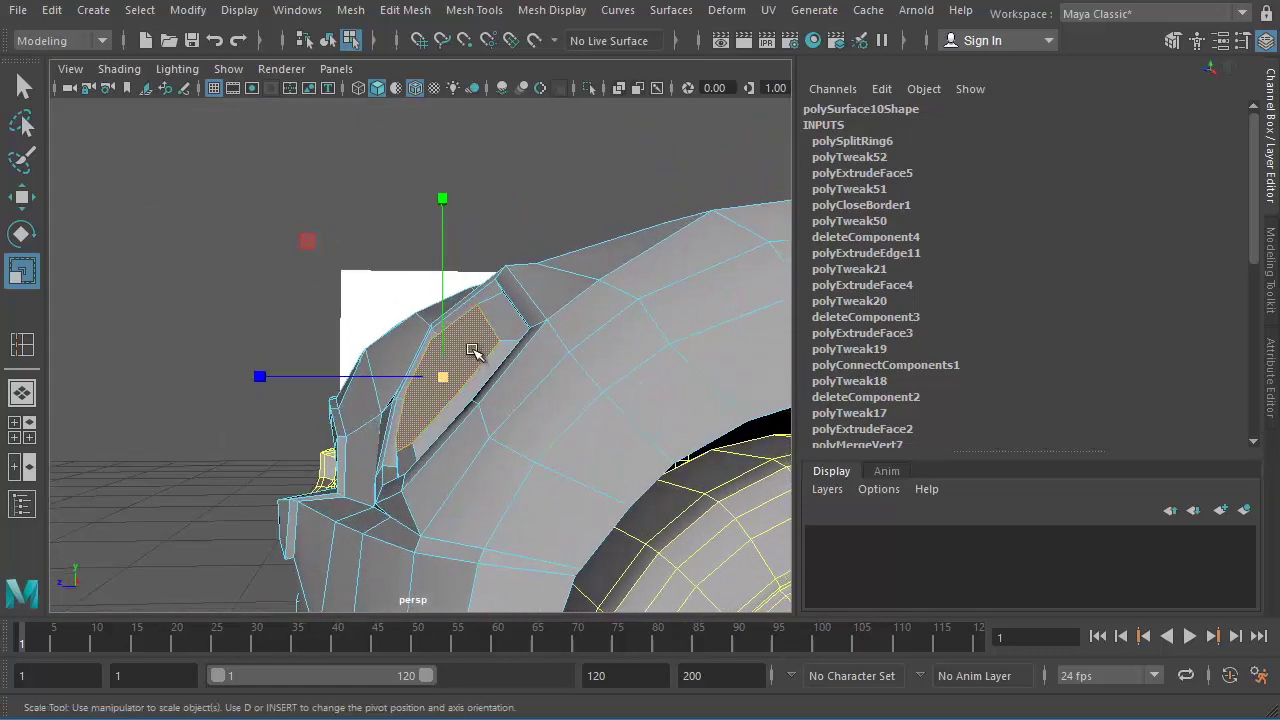
Extrude the headlight face with a Local Translate Z of about 0.035 and scale it down into a smaller central face.
right_click_drag(473, 346, 468, 402, "shift")
left_click_drag(430, 432, 370, 405, "alt")
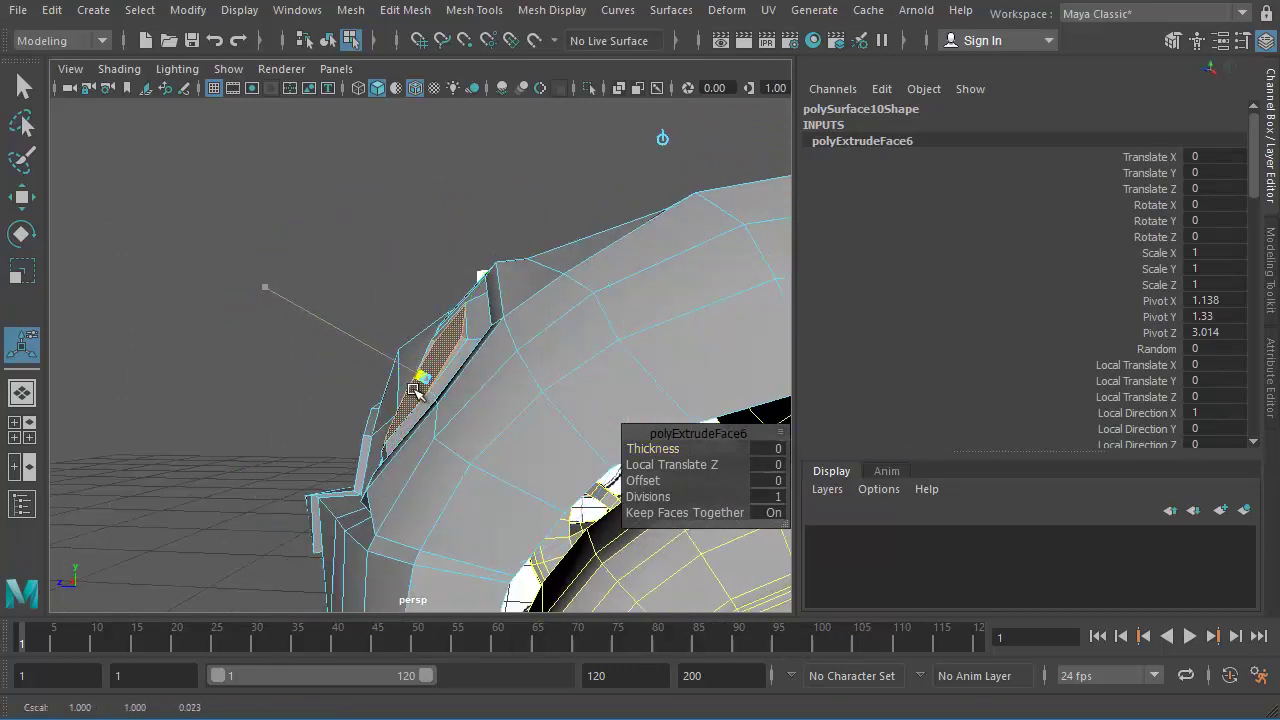
mouse_move(414, 393)
left_mouse_down()
mouse_move(422, 379)
mouse_move(395, 387)
left_mouse_up()
left_click_drag(346, 337, 551, 351)
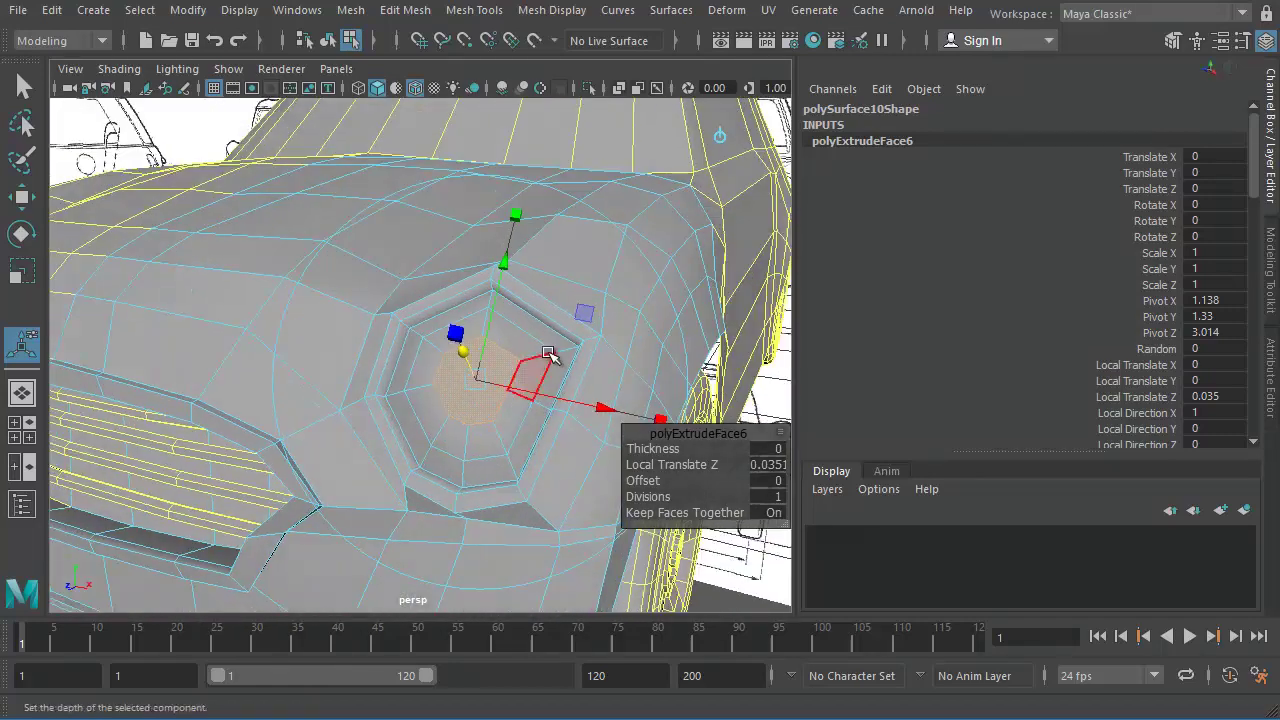
right_click_drag(551, 351, 517, 470)
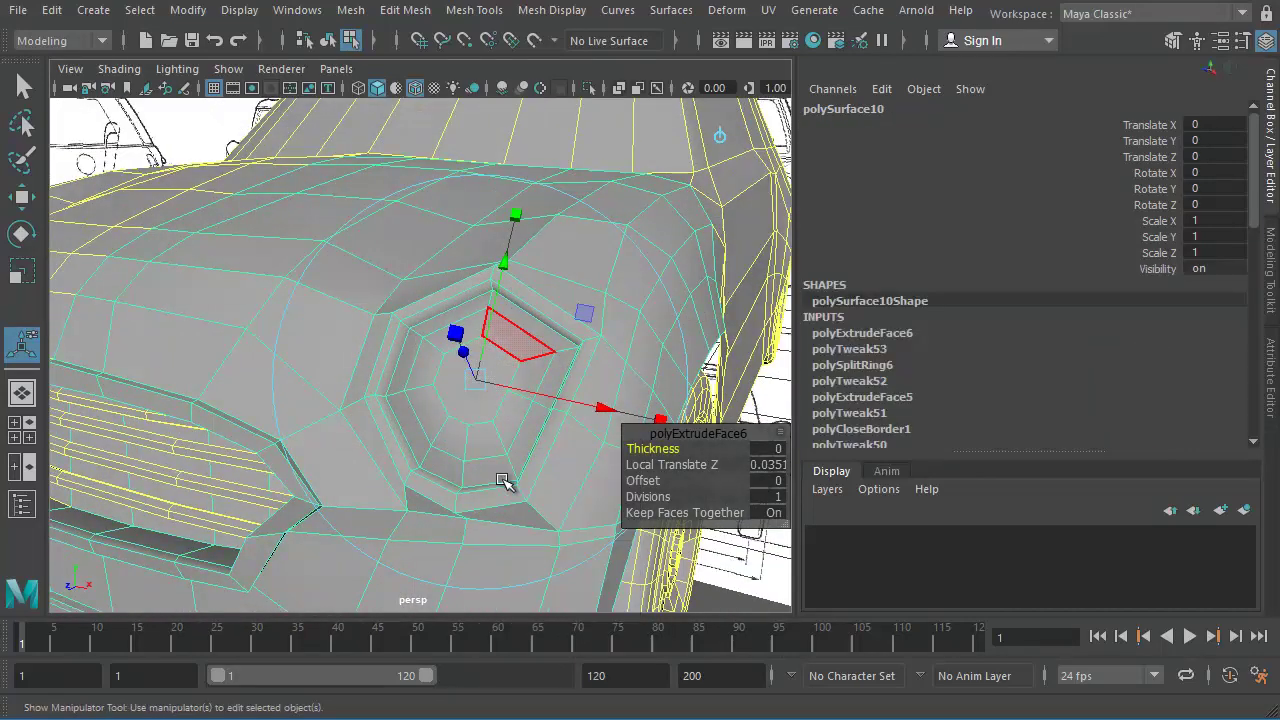
Examine the headlight and surrounding body in smooth mesh preview, and switch the body back to unsmoothed display.
key("3")
left_click_drag(549, 443, 212, 425, "alt")
right_click_drag(212, 425, 90, 432, "alt")
left_click_drag(90, 432, 554, 420, "alt")
scroll(481, 471, "up", 5)
scroll(481, 471, "up", 5)
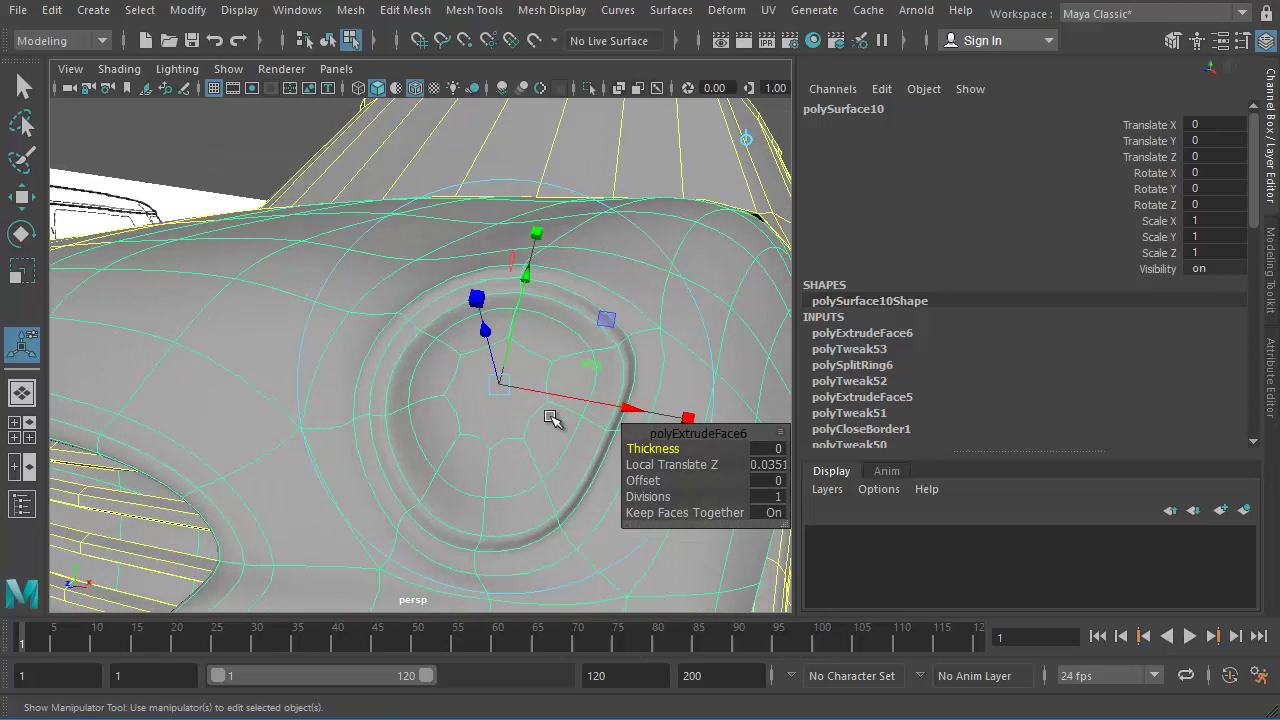
left_click_drag(532, 480, 518, 378, "alt")
right_click_drag(549, 375, 517, 383)
key("1")
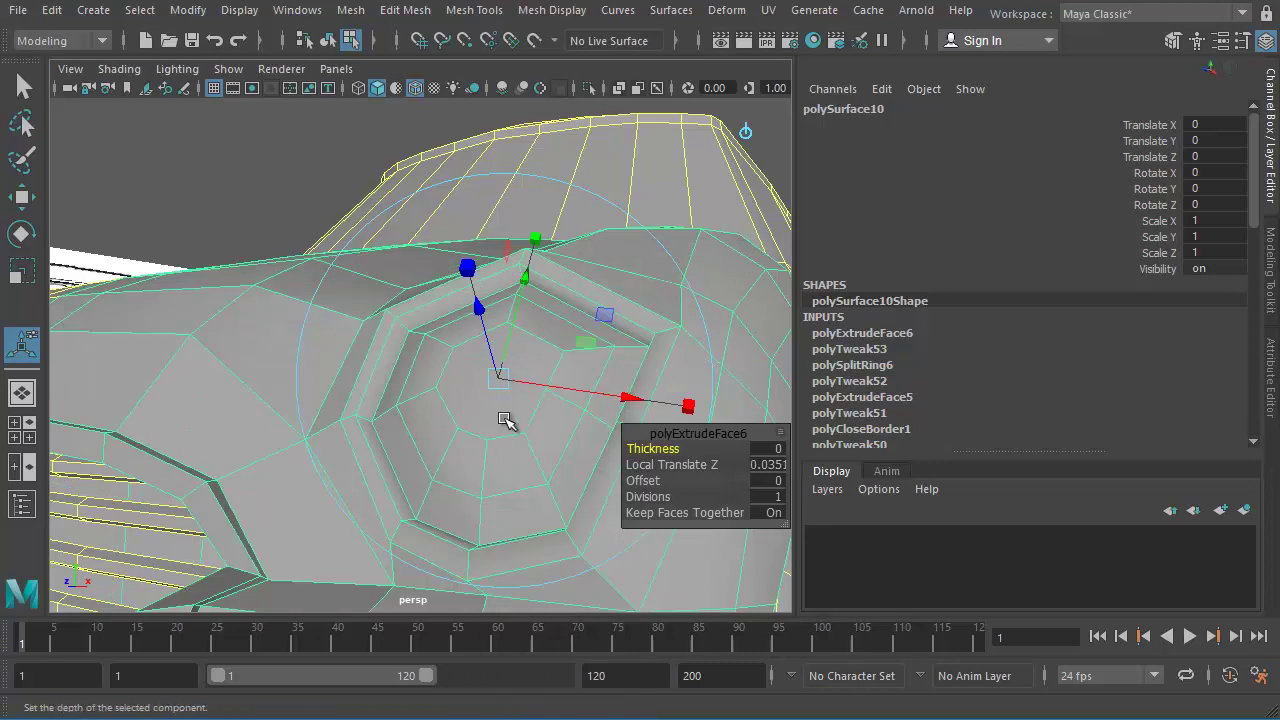
Move the row of vertices crossing the headlight's outer side from the central face to the rim along the X axis.
left_click_drag(504, 418, 577, 473, "alt")
left_click_drag(522, 438, 462, 455, "alt")
right_click_drag(499, 350, 467, 354)
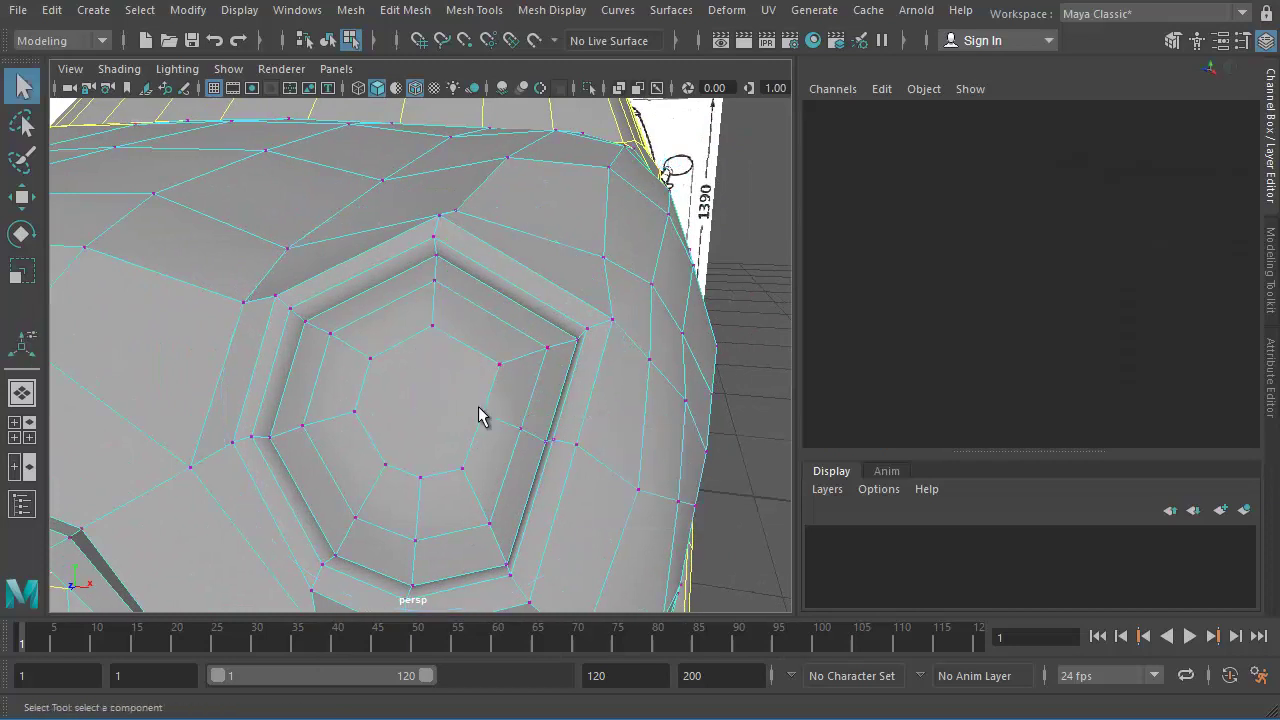
left_click(483, 413)
left_click_drag(498, 463, 500, 428, "alt")
key("w")
left_click_drag(585, 463, 566, 487)
left_click_drag(630, 443, 419, 443)
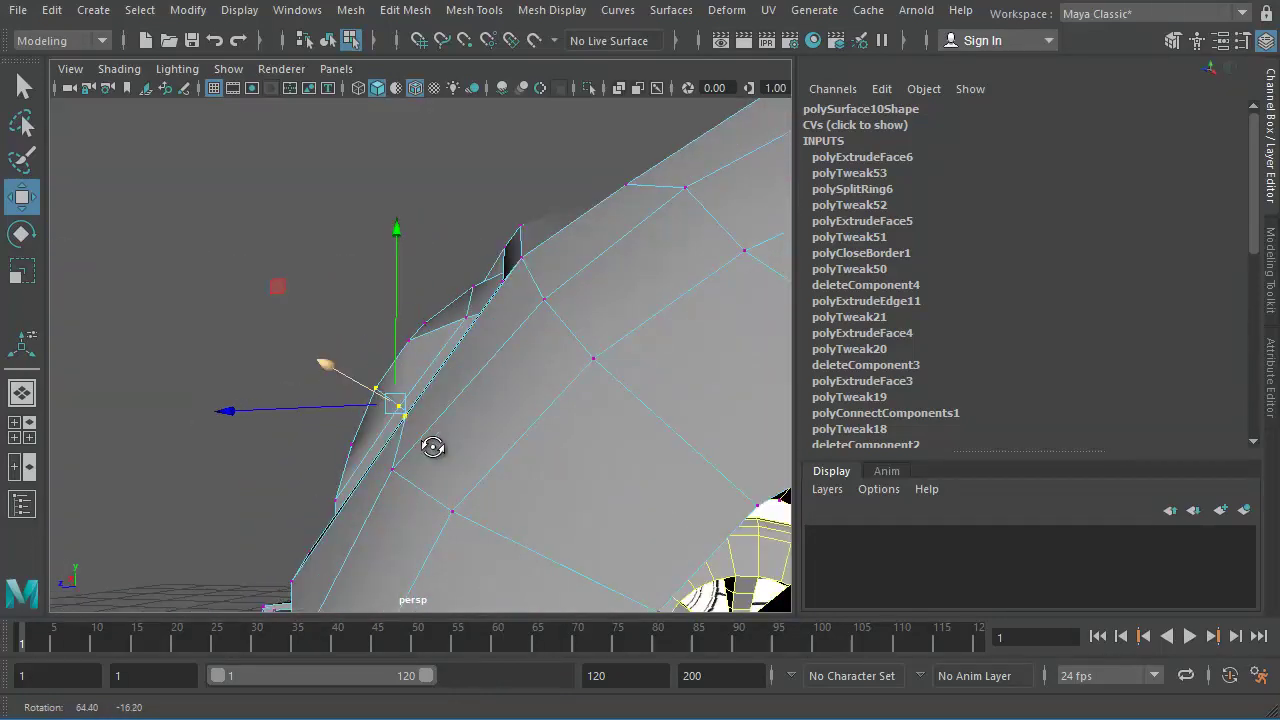
left_click_drag(432, 447, 497, 374, "alt")
right_click_drag(494, 368, 568, 337)
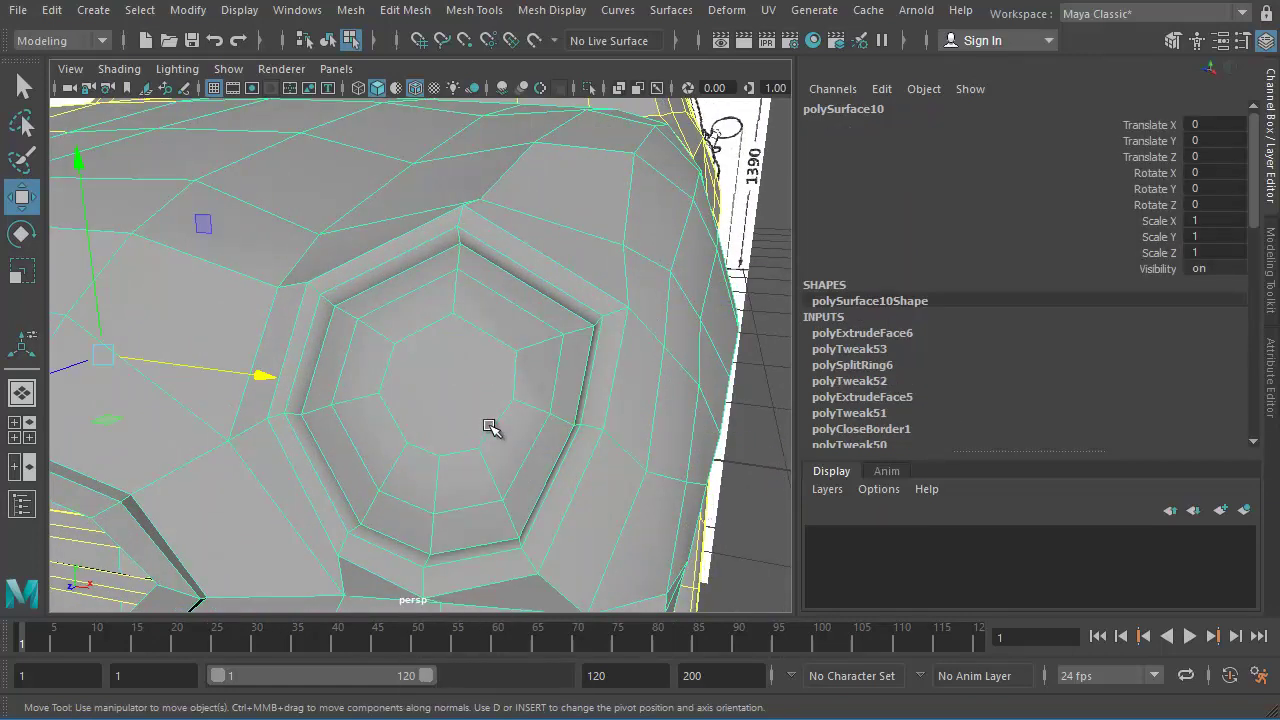
Split the headlight's central face with Multi-Cut, making a diagonal cut and a crossing one that meet at a new centre vertex.
right_click_drag(522, 337, 405, 330, "shift")
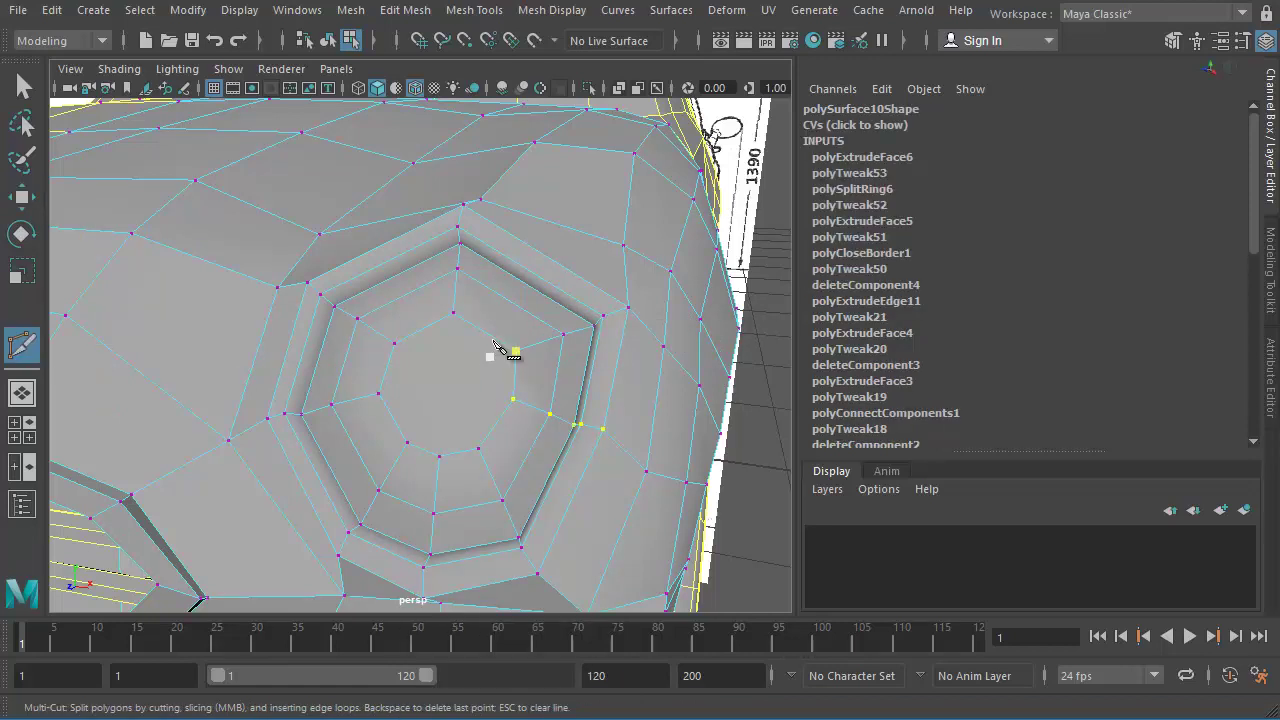
left_click(395, 345)
key("Return")
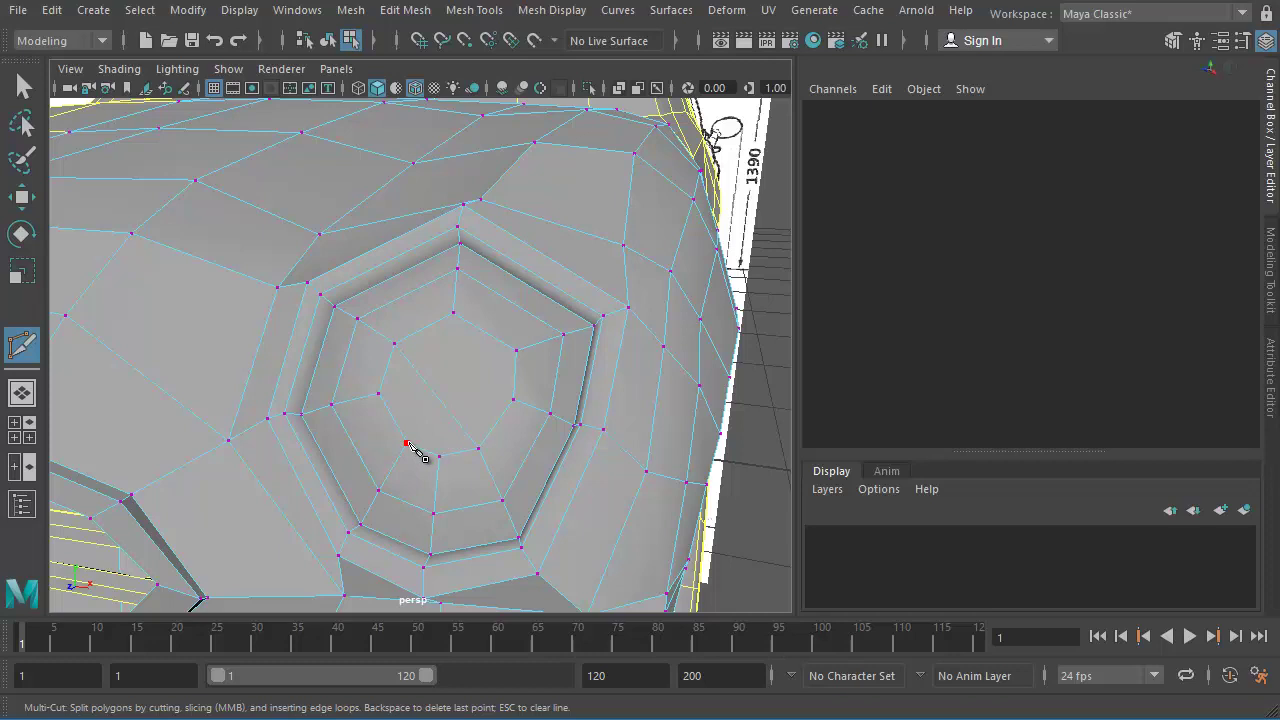
left_click(438, 397)
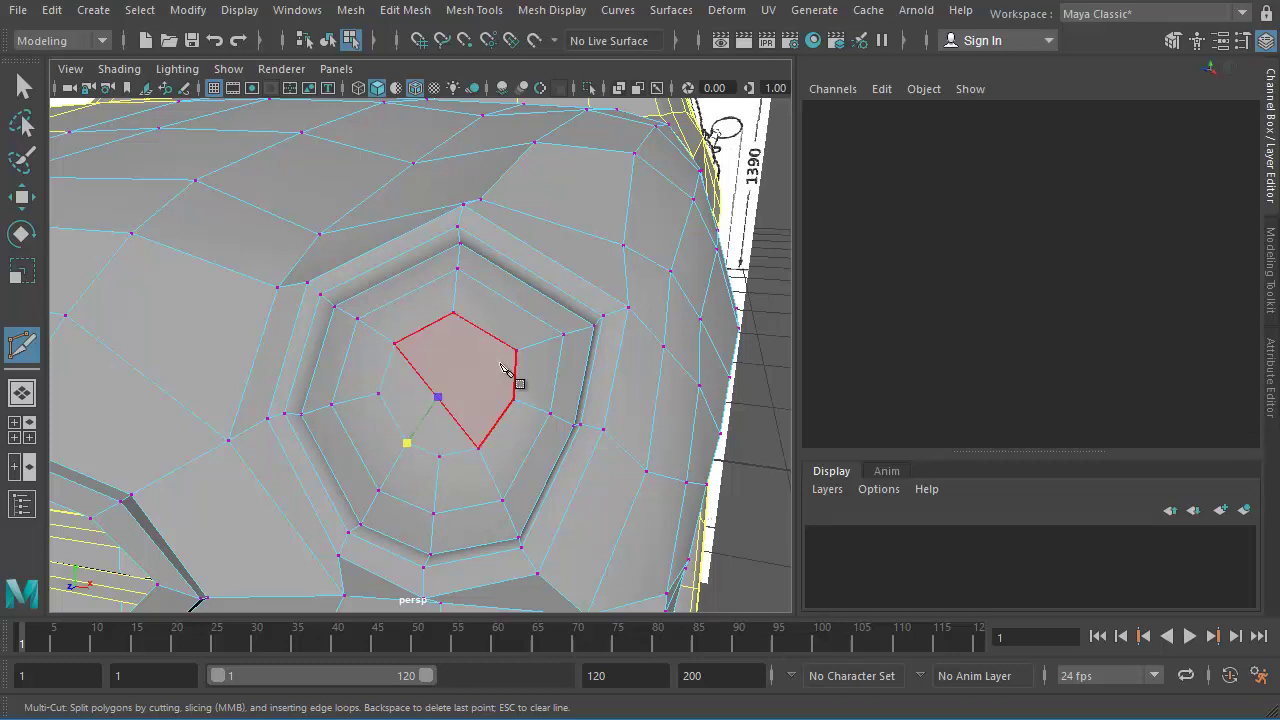
left_click(516, 351)
key("Return")
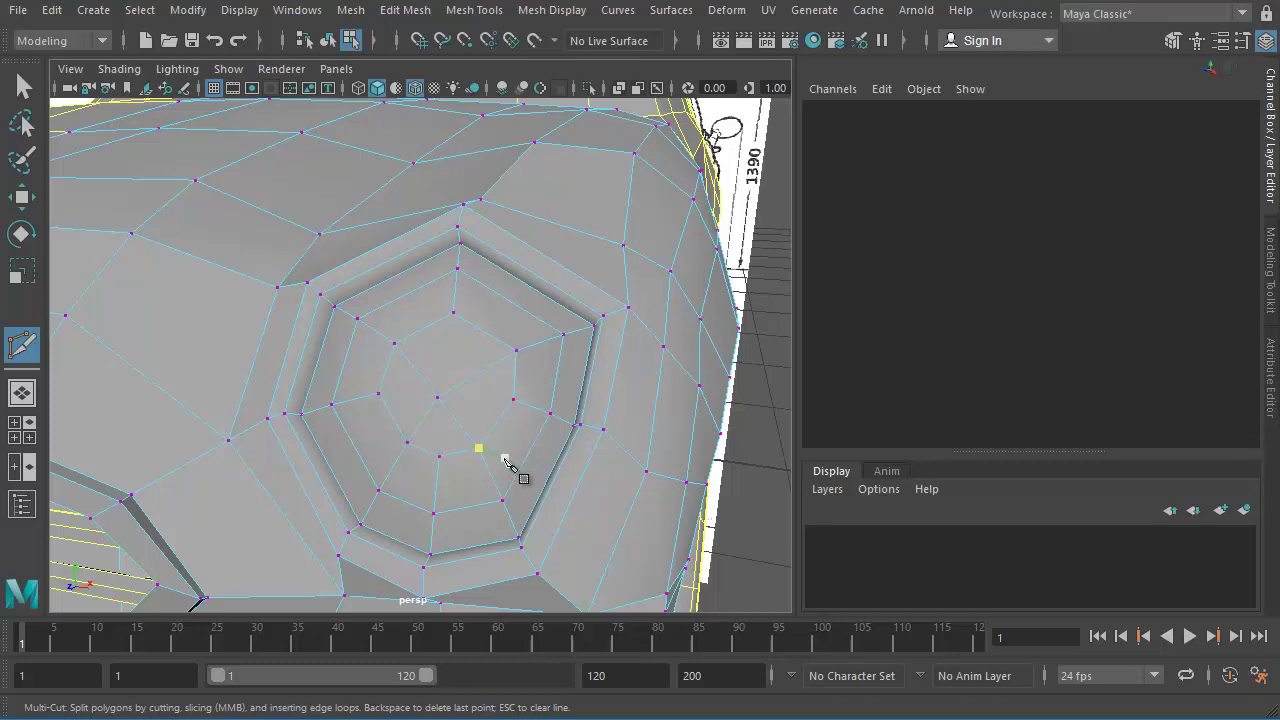
Select the new vertex at the headlight's centre and move it outward along the depth axis.
left_click_drag(508, 491, 466, 477, "alt")
right_click_drag(466, 477, 588, 510, "alt")
right_click_drag(508, 508, 584, 522, "alt")
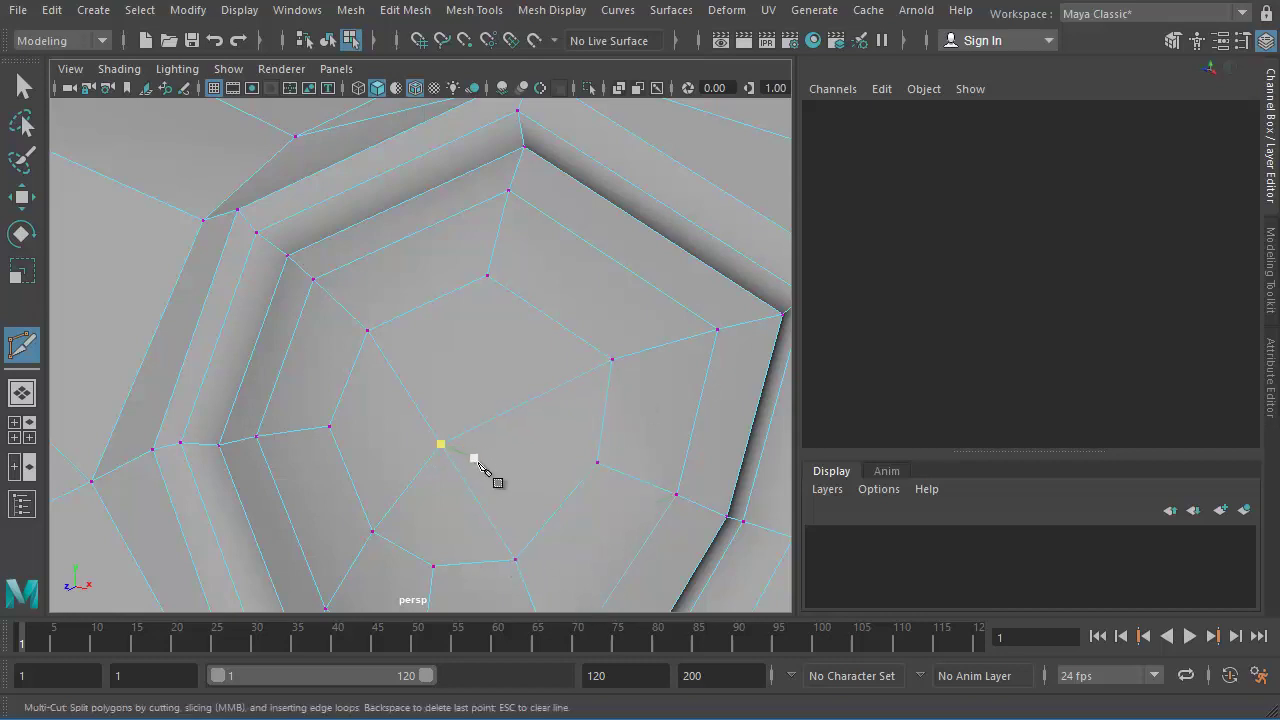
right_click_drag(486, 470, 470, 480, "alt")
left_click_drag(470, 480, 387, 298, "alt")
key("w")
left_click(405, 389)
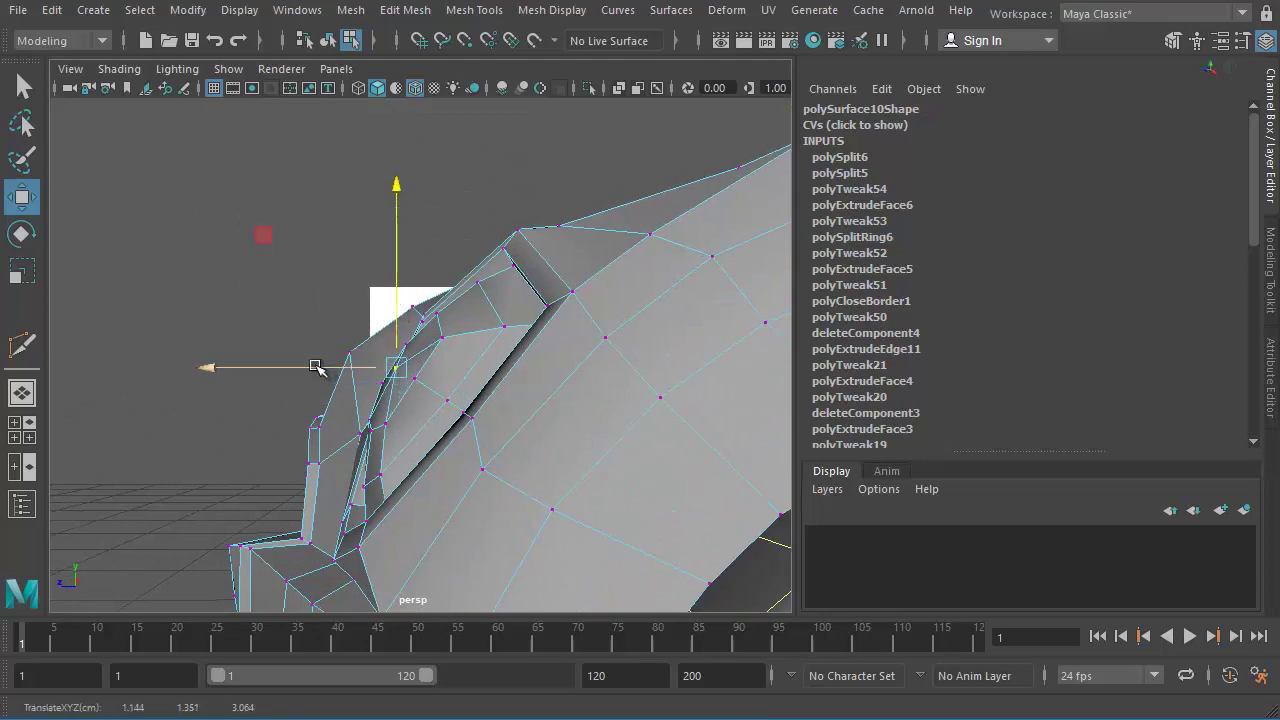
left_click_drag(315, 367, 313, 367)
Examine the headlight and the car's front in smooth mesh preview, and return the front body to unsmoothed display.
left_click_drag(315, 428, 468, 446, "alt")
right_click_drag(532, 317, 500, 441)
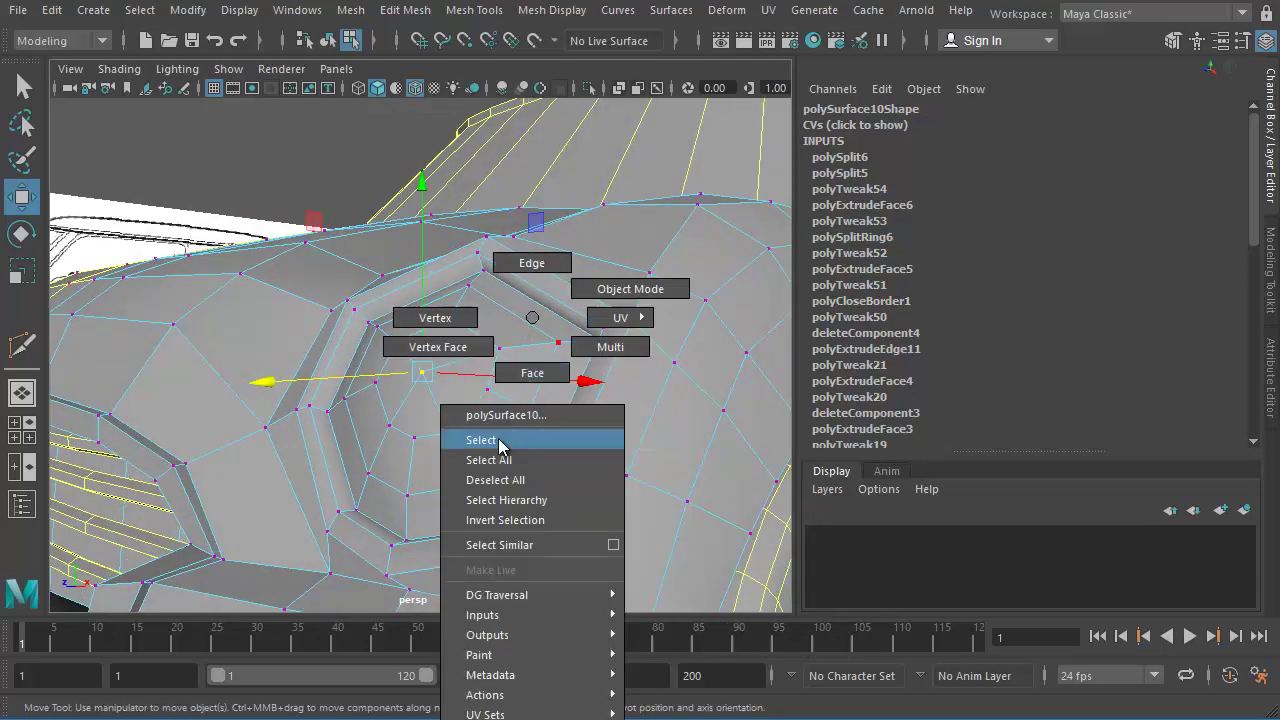
left_click(500, 441)
key("3")
left_click_drag(500, 443, 521, 468, "alt")
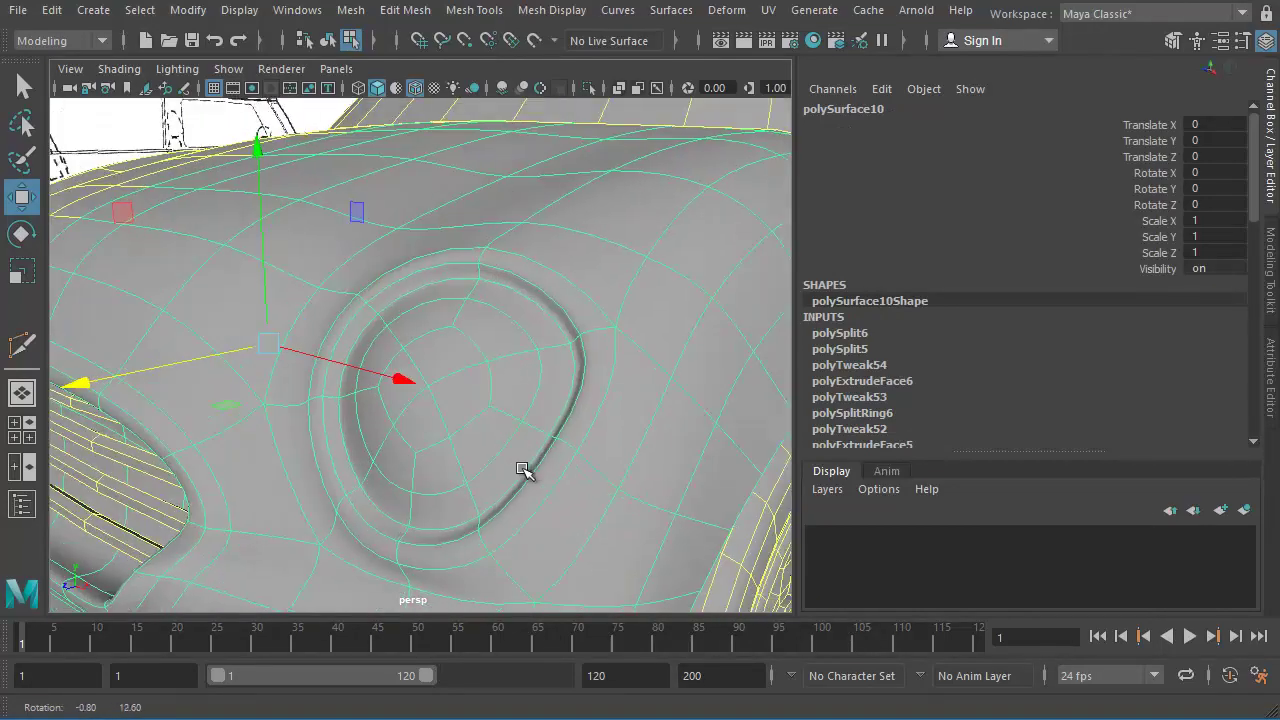
right_click_drag(522, 469, 349, 411, "alt")
left_click_drag(349, 411, 347, 352, "alt")
middle_click_drag(347, 352, 404, 473, "alt")
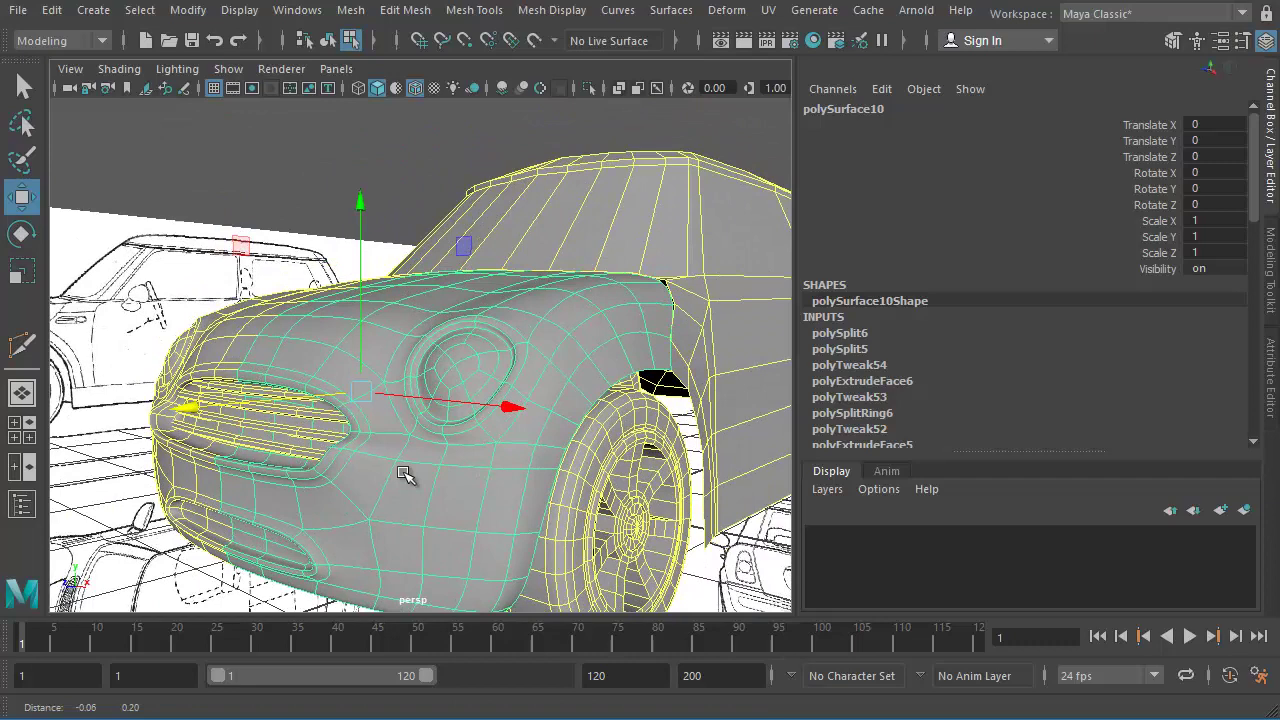
left_click_drag(403, 473, 500, 478, "alt")
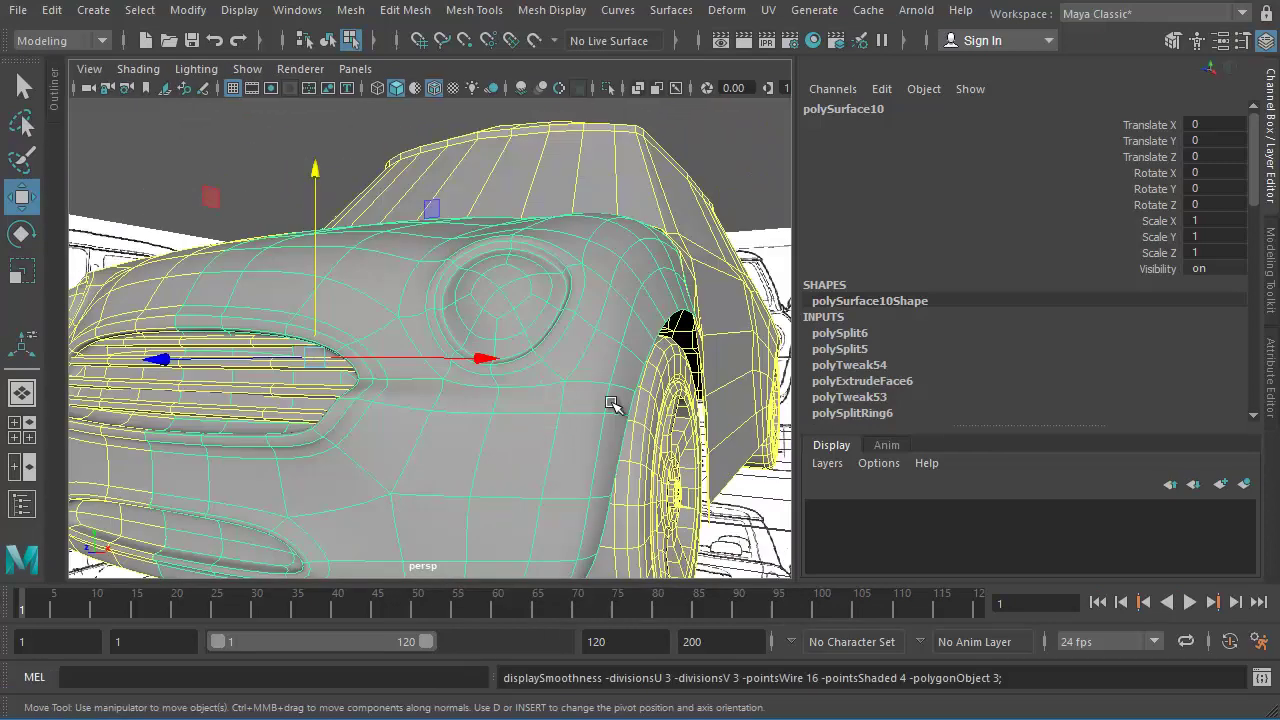
left_click_drag(612, 403, 726, 418, "alt")
middle_click_drag(604, 430, 674, 409, "alt")
right_click_drag(674, 409, 637, 417, "alt")
middle_click_drag(637, 417, 633, 413, "alt")
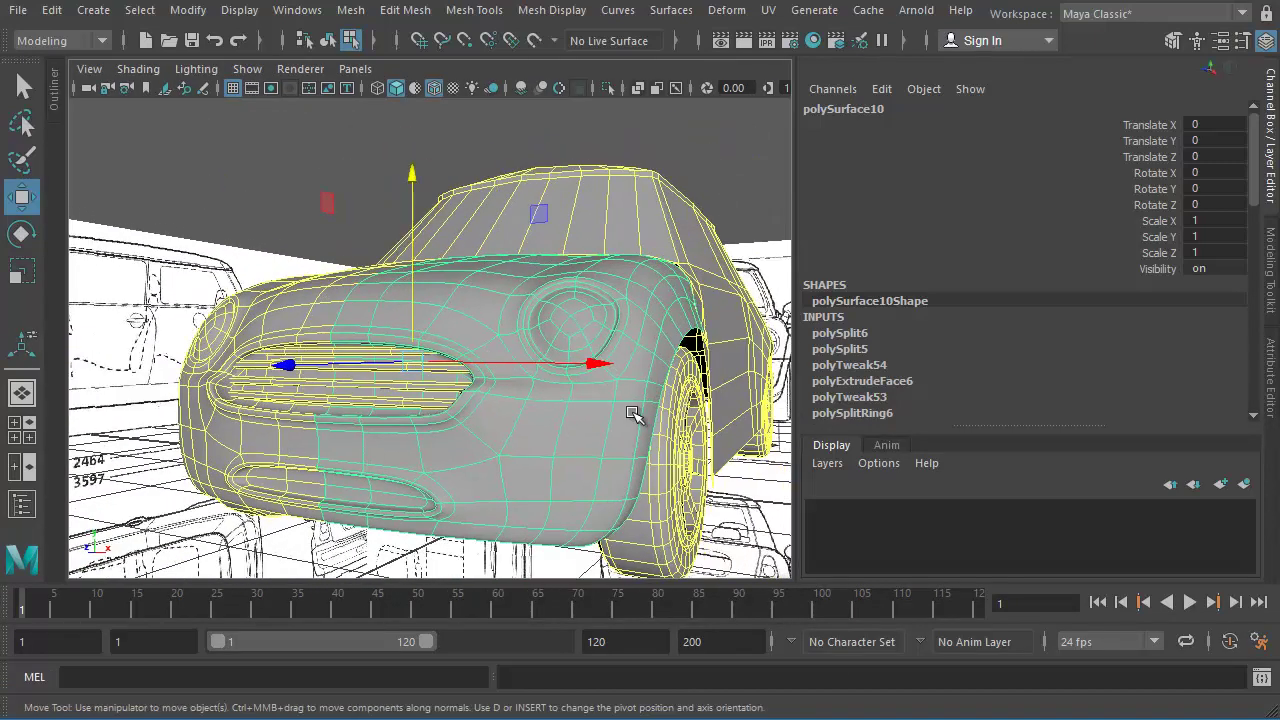
key("1")
Deselect the front body and examine the whole car from the front and side against the blueprints.
left_click_drag(604, 428, 517, 417, "alt")
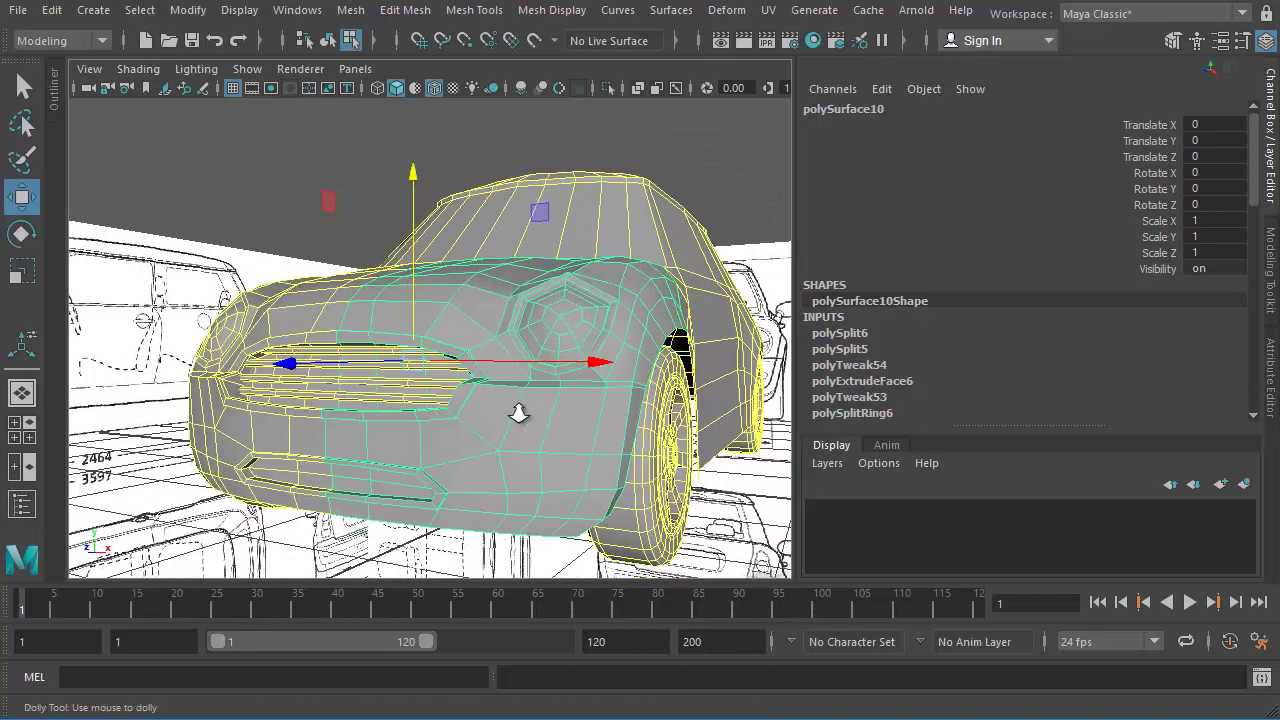
right_click_drag(517, 417, 468, 418, "alt")
left_click_drag(468, 418, 425, 435, "alt")
right_click_drag(425, 435, 575, 429, "alt")
middle_click_drag(655, 422, 651, 386, "alt")
right_click_drag(651, 386, 566, 404, "alt")
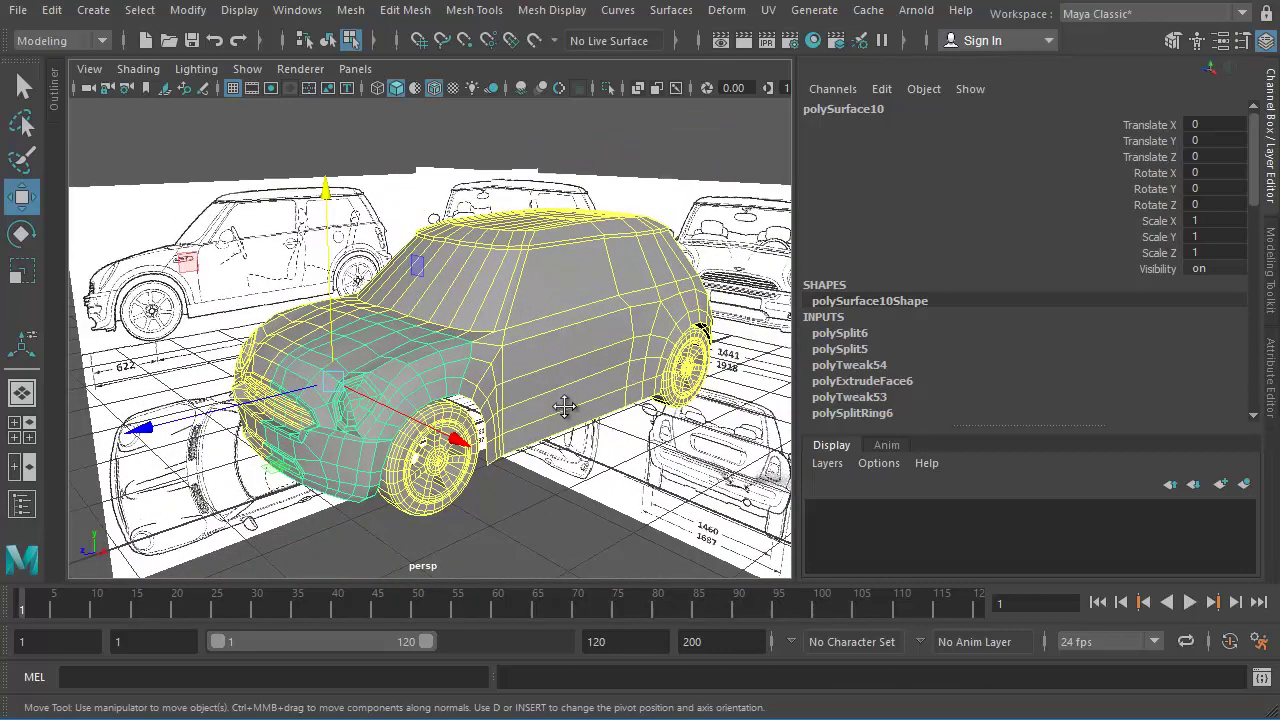
mouse_move(566, 404)
left_mouse_down("alt")
mouse_move(537, 420)
mouse_move(557, 425)
left_mouse_up("alt")
left_click(500, 483)
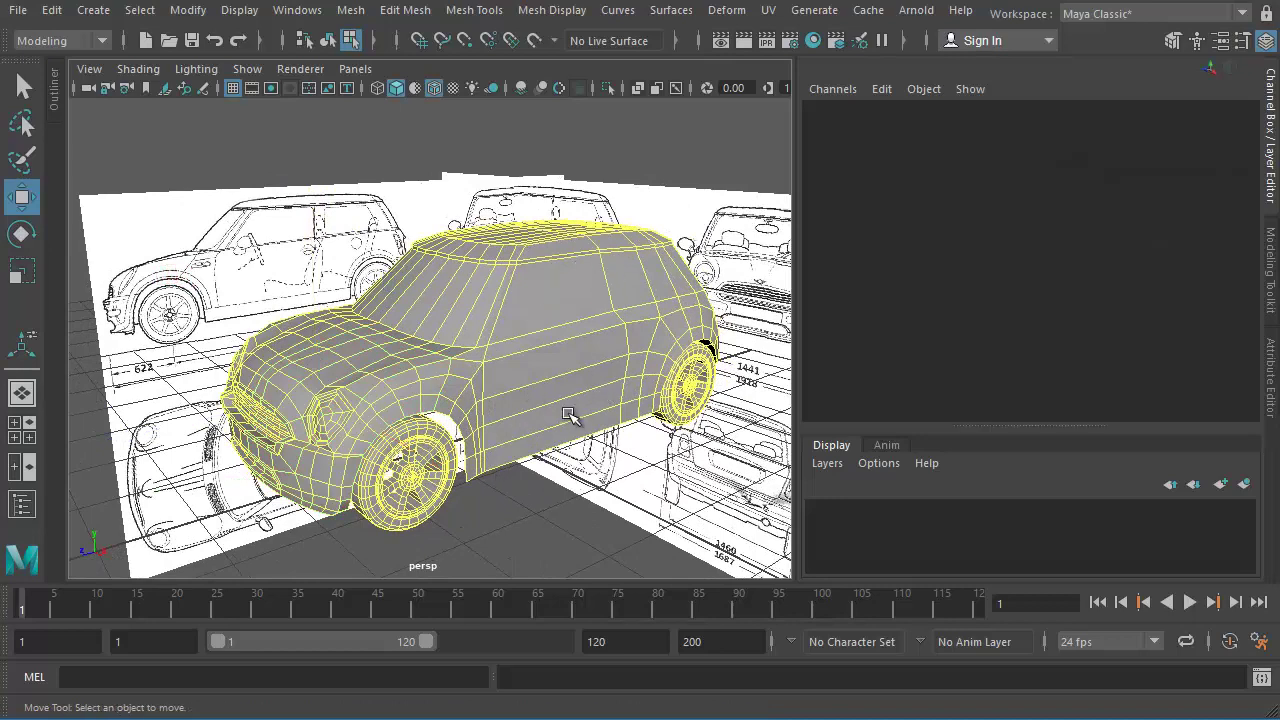
mouse_move(574, 414)
left_mouse_down("alt")
mouse_move(574, 394)
mouse_move(591, 402)
left_mouse_up("alt")
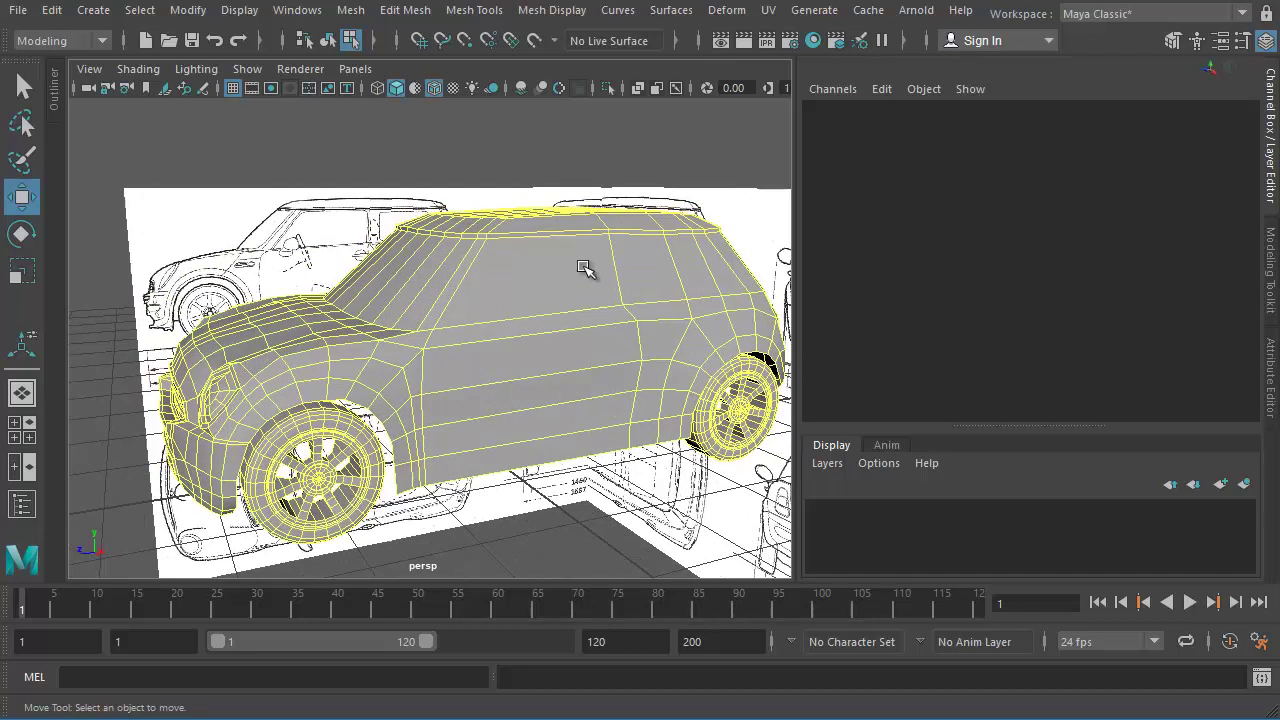
left_click_drag(383, 390, 462, 348, "alt")
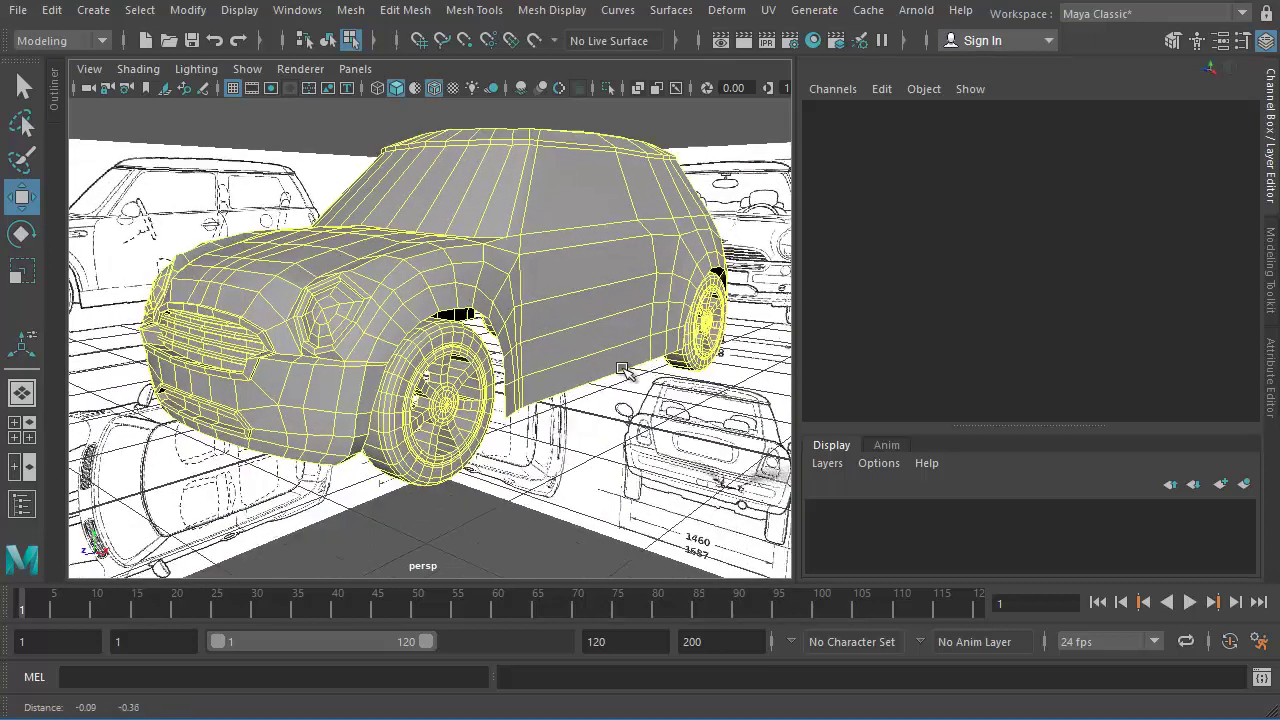
Extrude the side body's edges along the rear of the front wheel arch, move them inward along X, and return to object mode.
left_click_drag(515, 383, 526, 354, "alt")
right_click_drag(526, 354, 631, 437, "alt")
left_click_drag(631, 437, 568, 412, "alt")
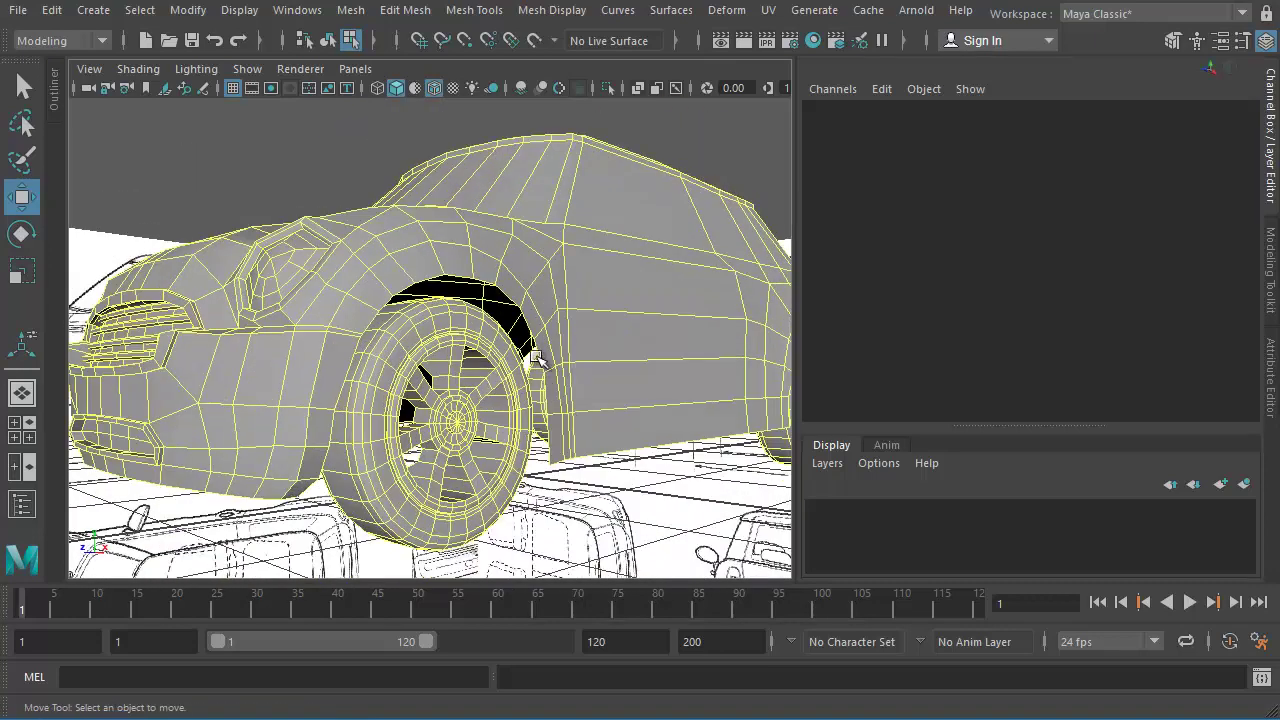
left_click(538, 343)
left_click(506, 296)
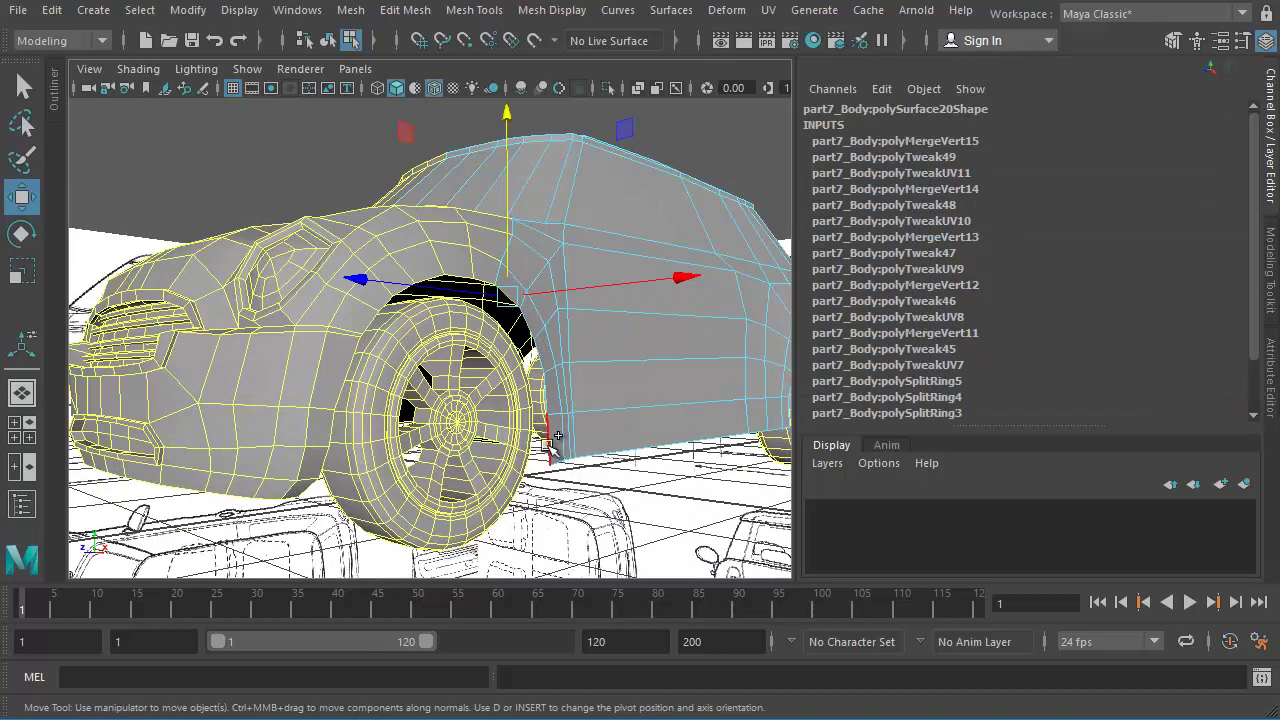
right_click_drag(580, 394, 562, 434, "shift")
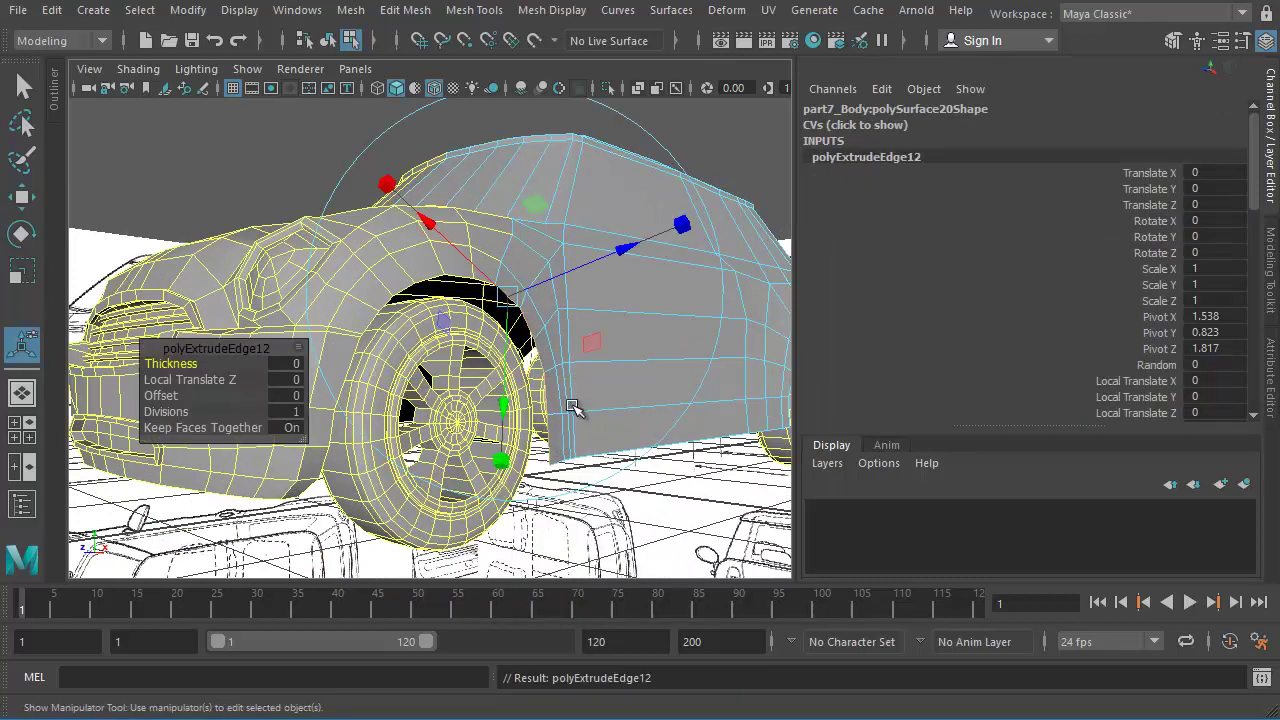
key("w")
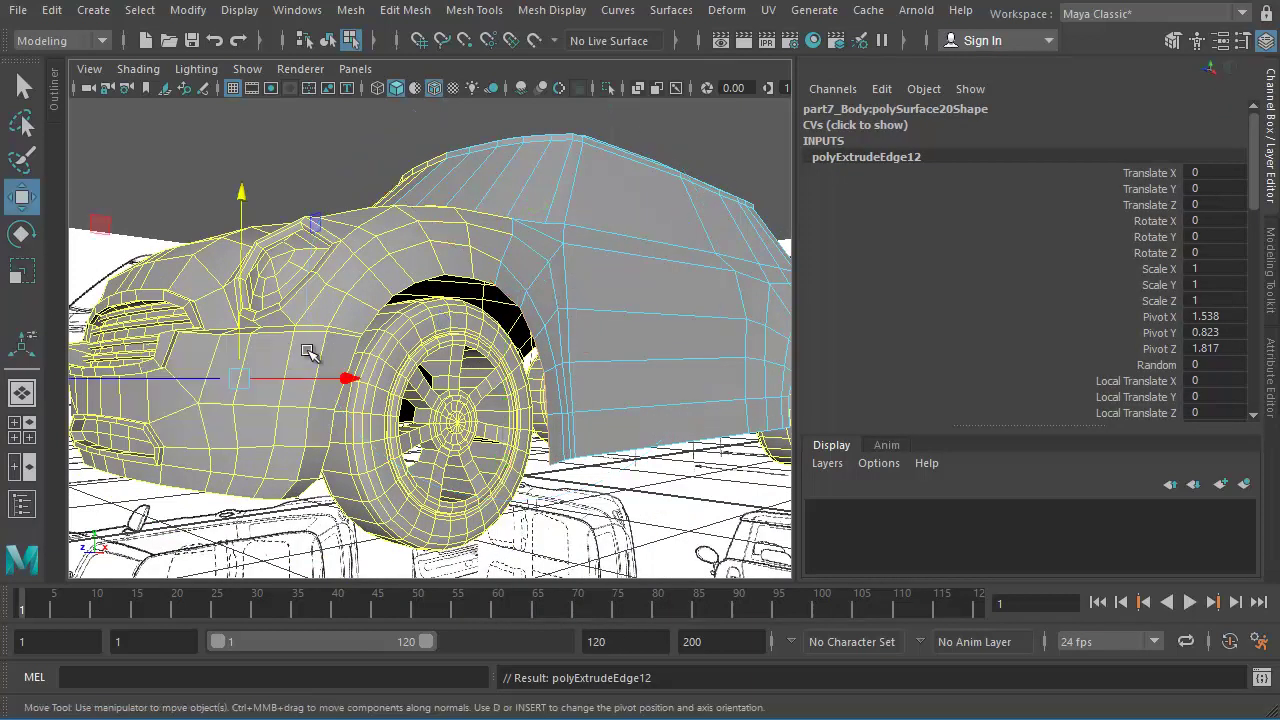
left_click_drag(347, 379, 497, 428)
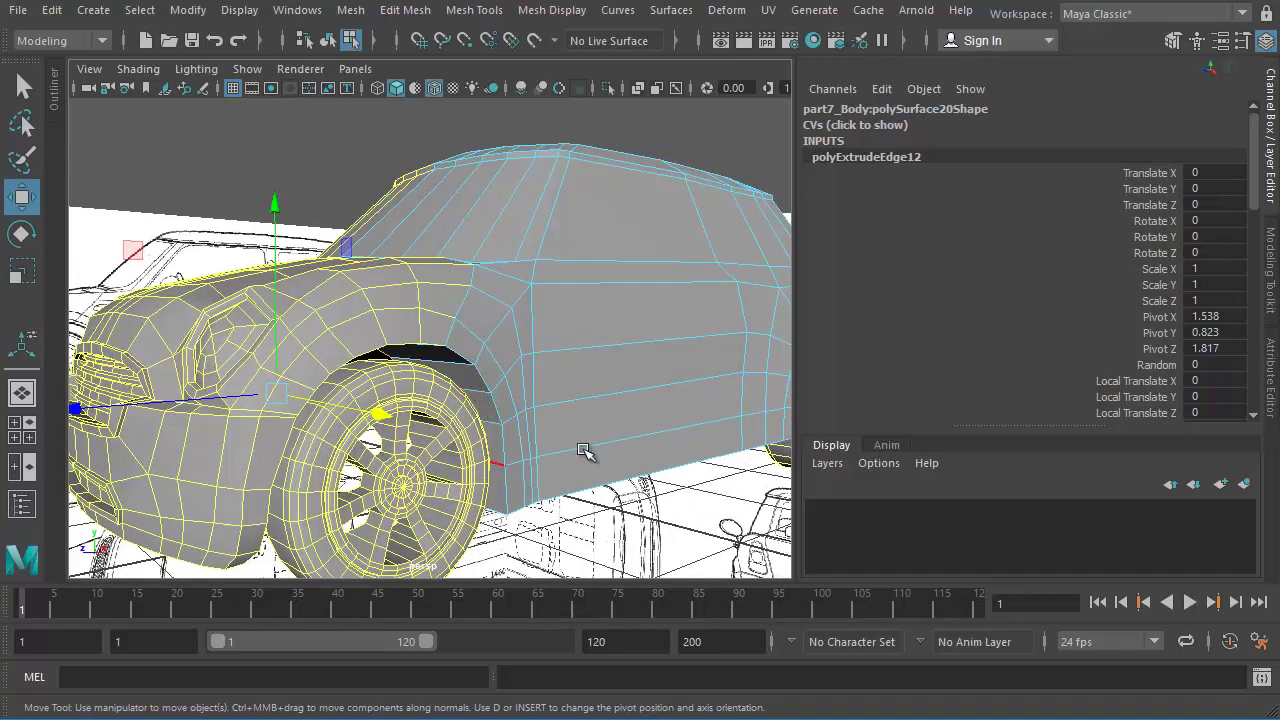
scroll(575, 415, "down", 3)
mouse_move(562, 481)
left_mouse_down("alt")
mouse_move(561, 412)
mouse_move(549, 485)
left_mouse_up("alt")
right_click_drag(544, 392, 508, 517)
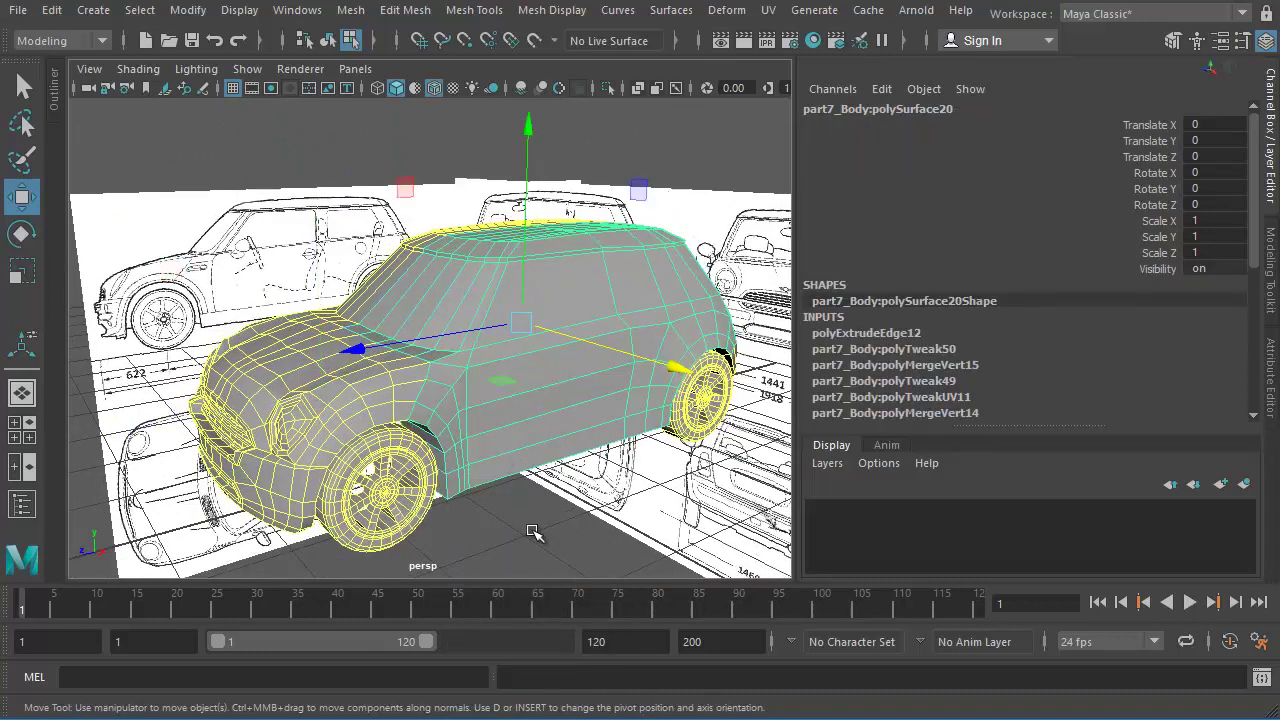
left_click(534, 530)
left_click_drag(566, 446, 618, 457, "alt")
middle_click_drag(618, 457, 583, 410, "alt")
scroll(583, 410, "up", 1)
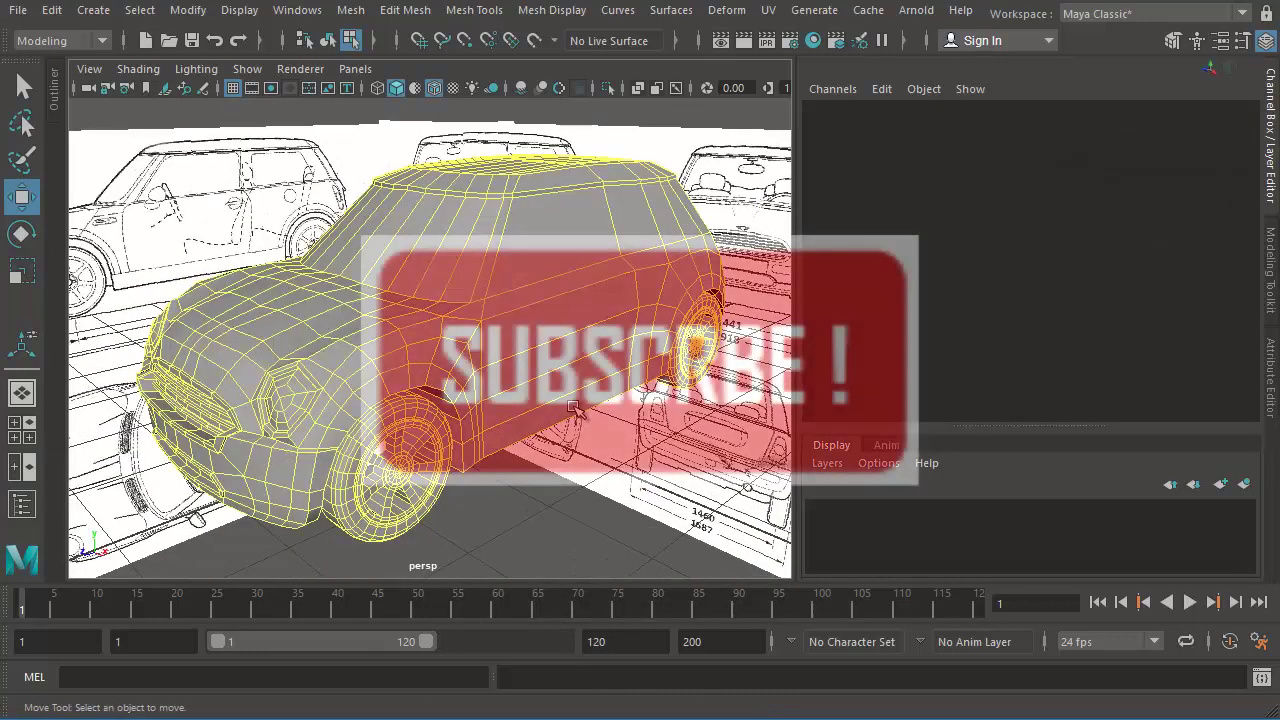